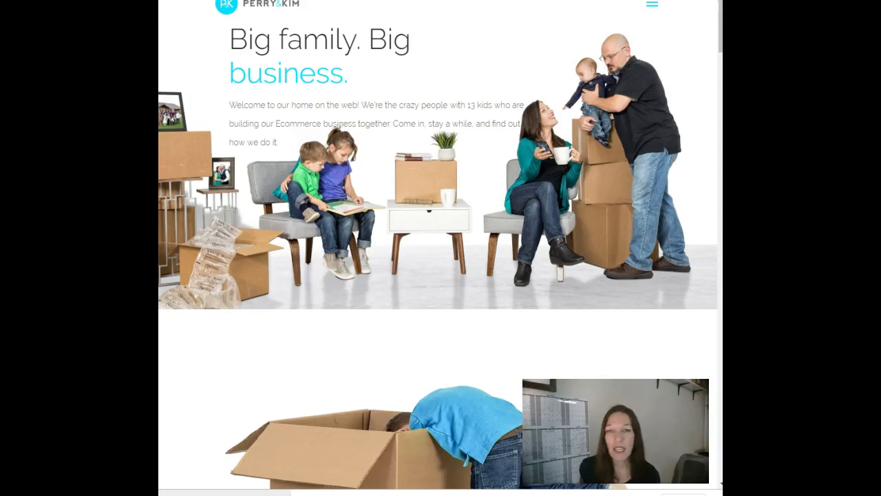
From the Inventory Age page, browse Seller Central's Reports and Manage FBA Inventory menus
{"action": "left_click", "coordinate": [176, 485]}
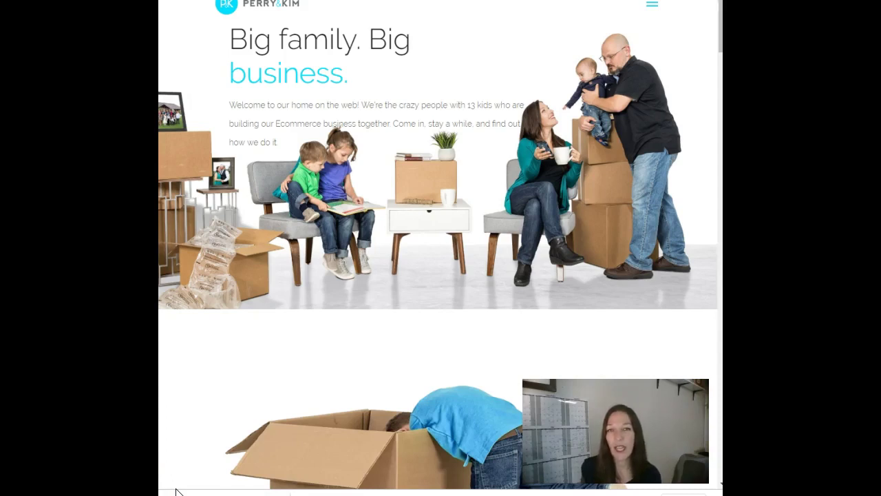
{"action": "left_click", "coordinate": [174, 486]}
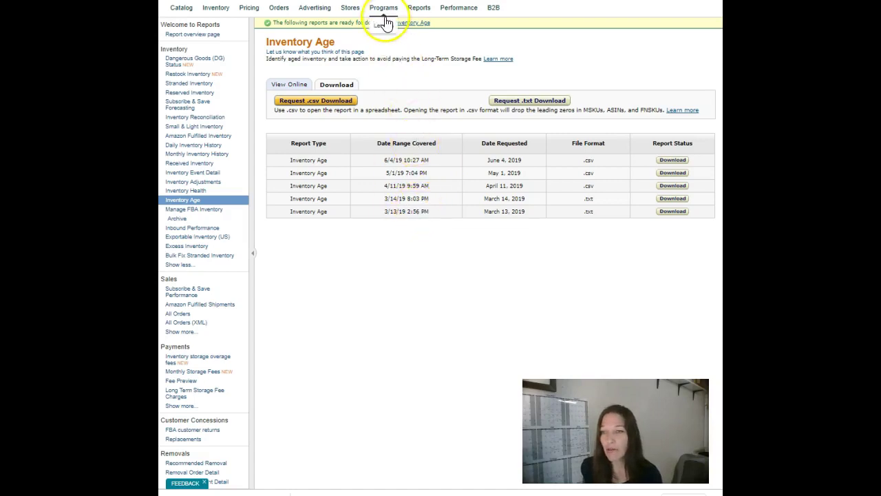
{"action": "mouse_move", "coordinate": [418, 8]}
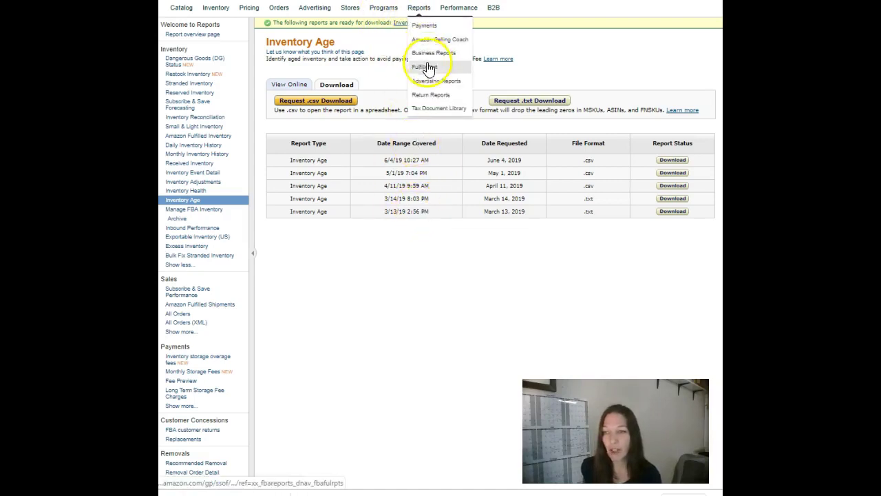
{"action": "mouse_move", "coordinate": [226, 208]}
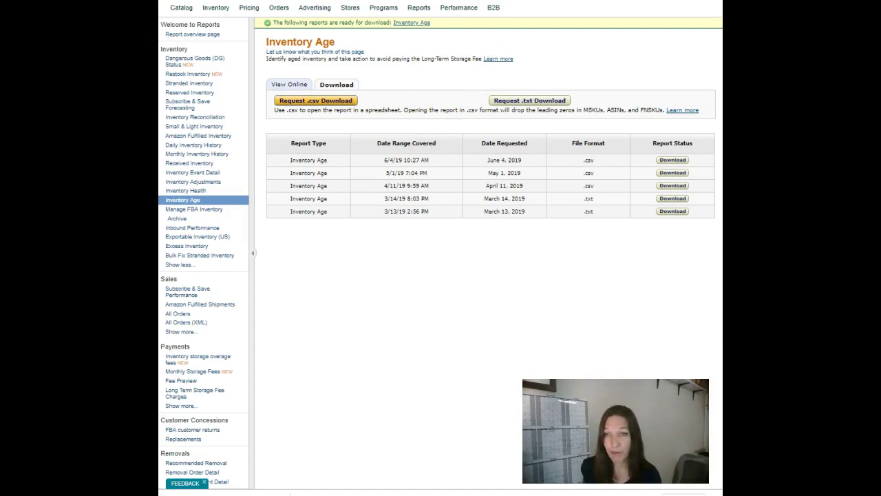
Switch to the BQool Upload File tab, then bring the Listings.txt workbook forward in Excel
{"action": "key", "text": "ctrl+Tab"}
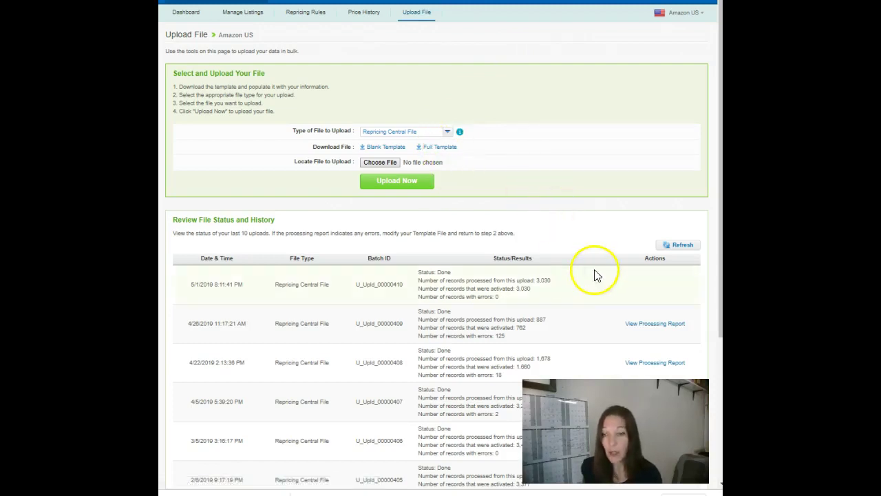
{"action": "mouse_move", "coordinate": [424, 492]}
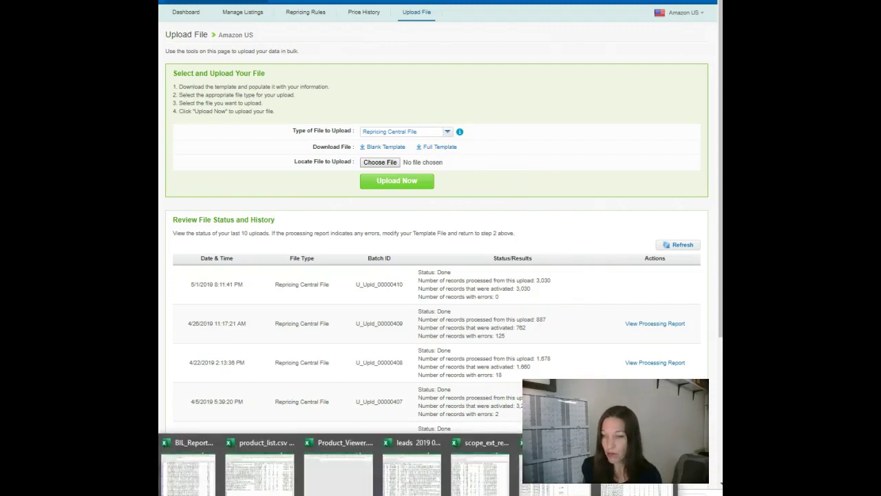
{"action": "left_click", "coordinate": [513, 475]}
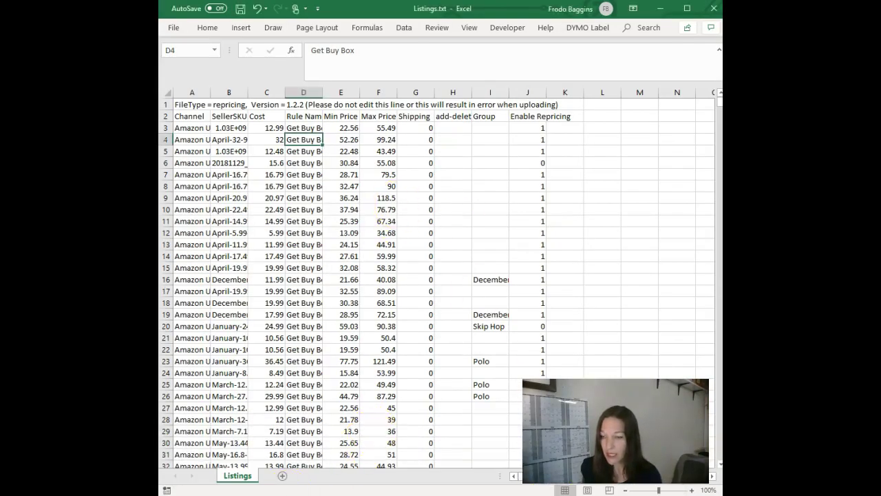
Place the inventory age report window beside Listings.txt and move its sheet into that workbook
{"action": "mouse_move", "coordinate": [423, 492]}
{"action": "left_click", "coordinate": [454, 458]}
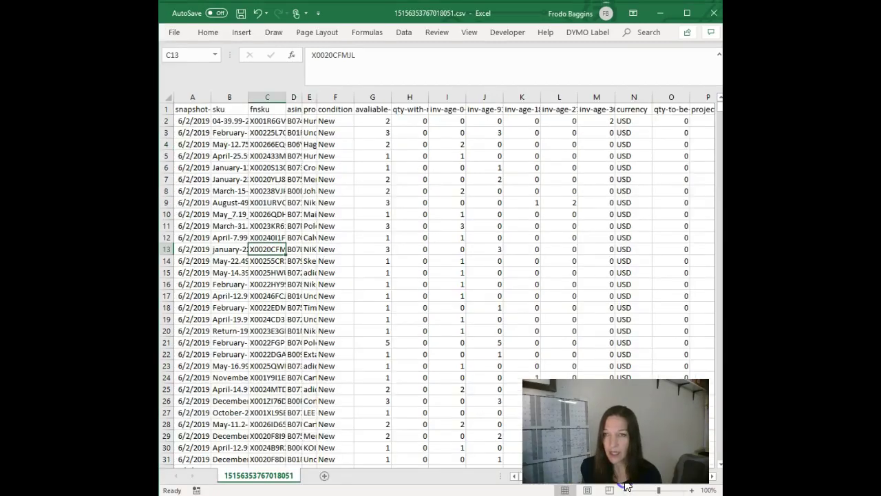
{"action": "left_click_drag", "start_coordinate": [523, 14], "coordinate": [880, 0]}
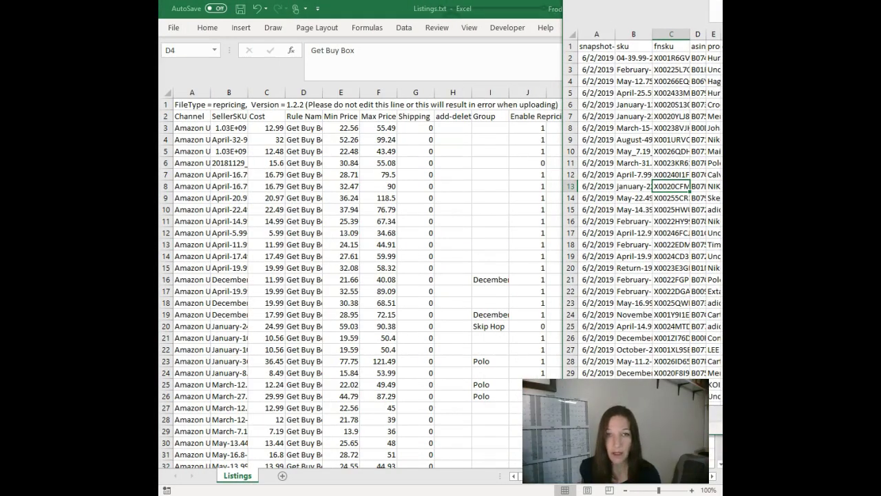
{"action": "left_click_drag", "start_coordinate": [880, 0], "coordinate": [710, 31]}
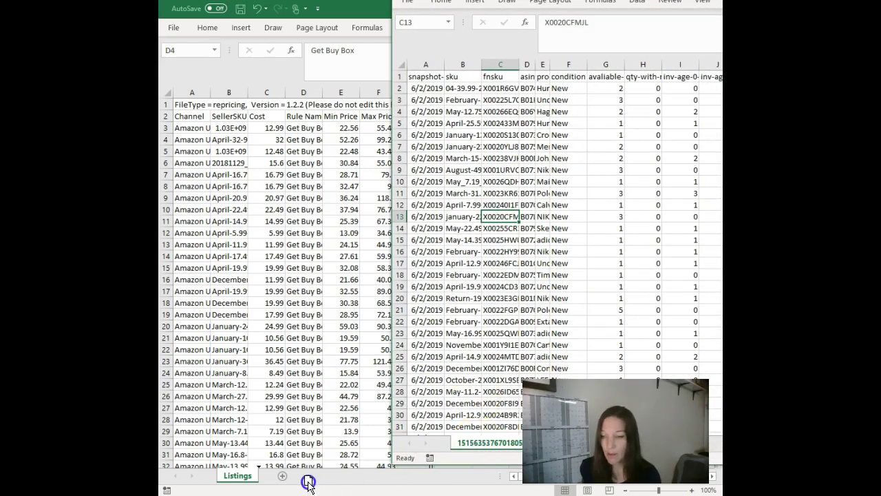
{"action": "left_click_drag", "start_coordinate": [307, 483], "coordinate": [284, 481]}
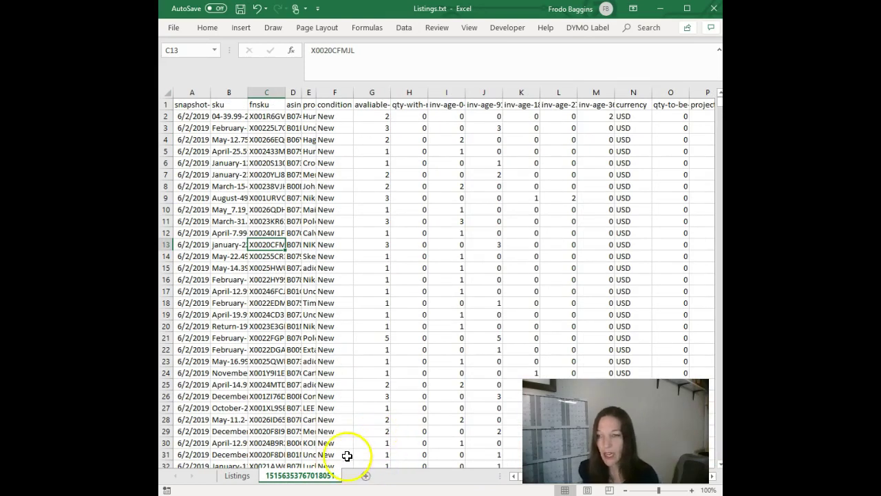
Rename the moved report sheet to 'Age'
{"action": "right_click", "coordinate": [307, 480]}
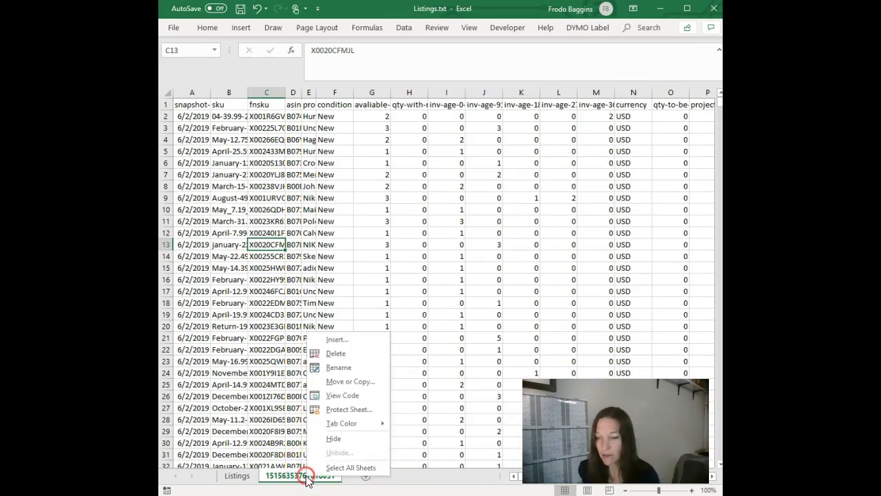
{"action": "left_click", "coordinate": [355, 367]}
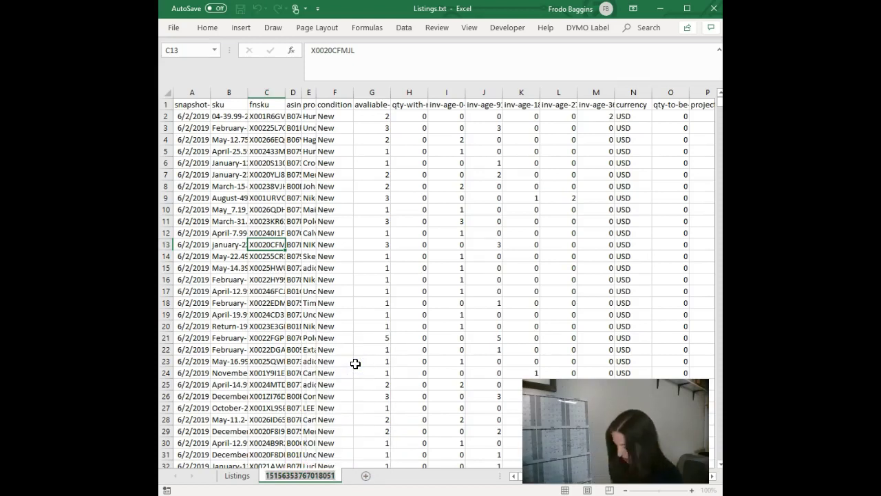
{"action": "type", "text": "Age"}
{"action": "key", "text": "Return"}
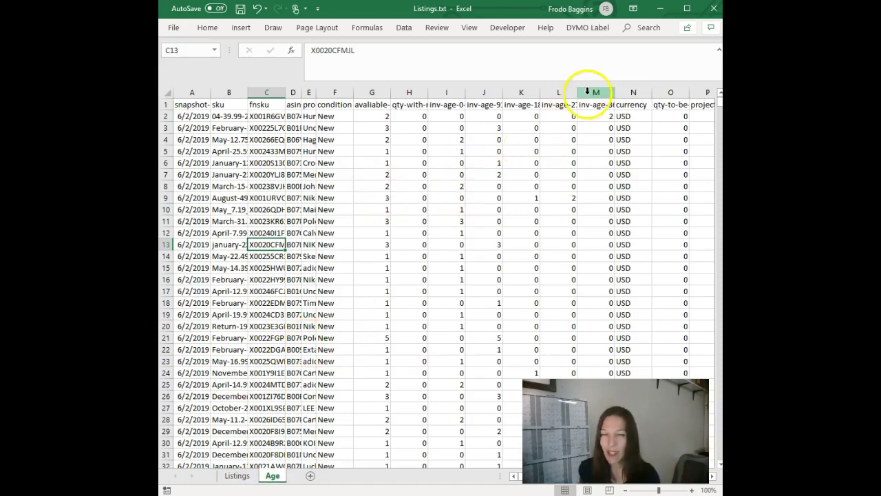
Insert a blank column before currency and review the inv-age column headers
{"action": "right_click", "coordinate": [627, 93]}
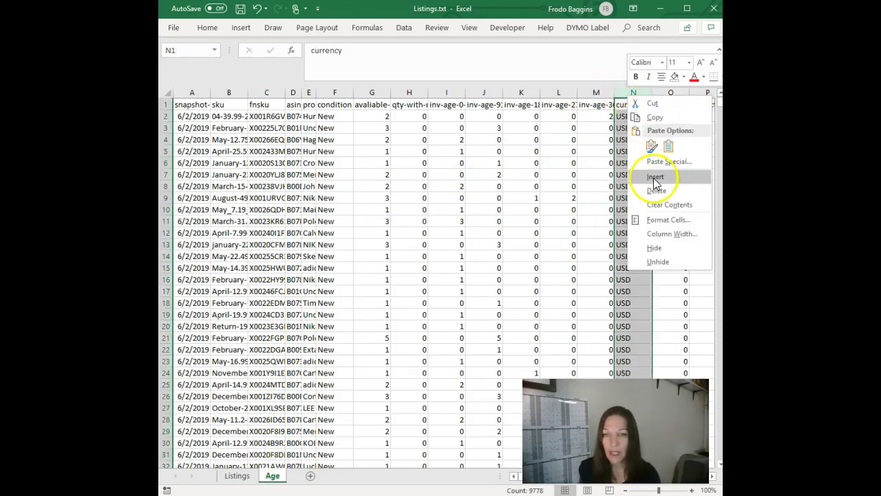
{"action": "left_click", "coordinate": [655, 178]}
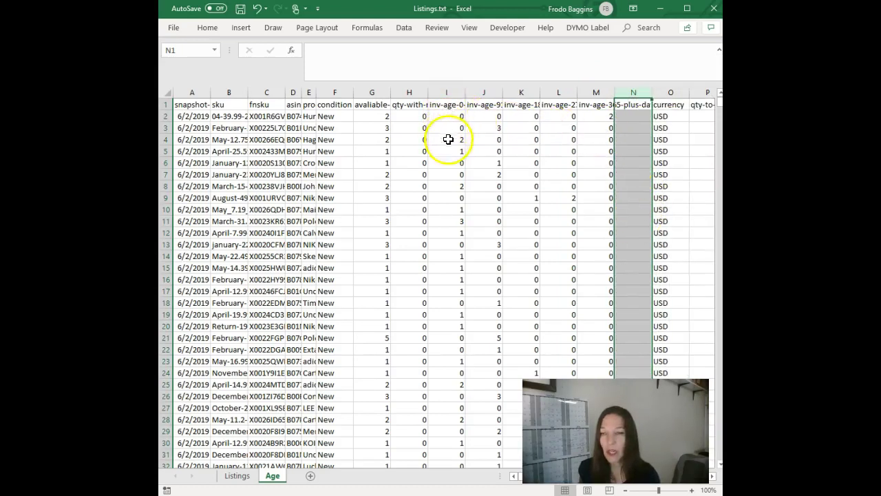
{"action": "left_click", "coordinate": [448, 104]}
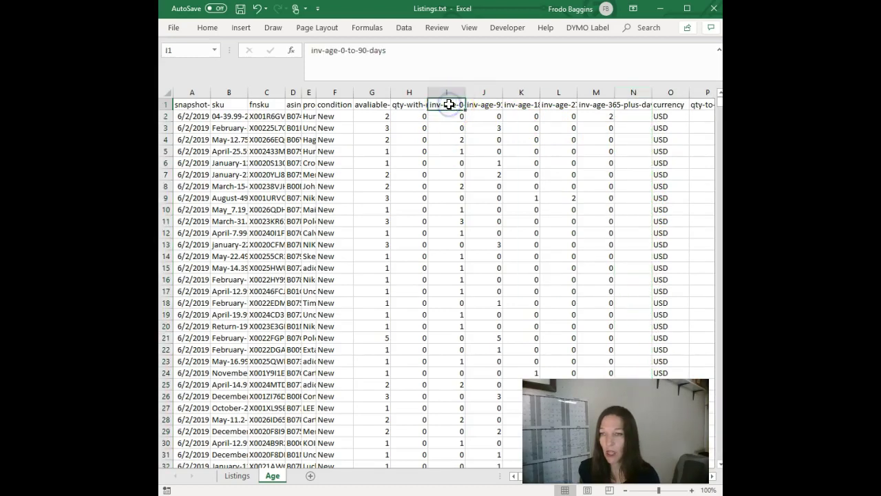
{"action": "left_click", "coordinate": [485, 104]}
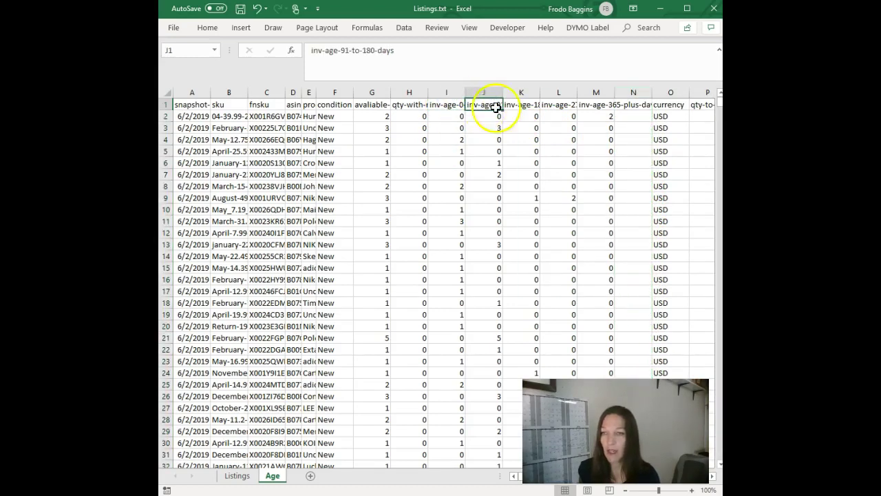
{"action": "left_click", "coordinate": [530, 104]}
{"action": "left_click", "coordinate": [561, 104]}
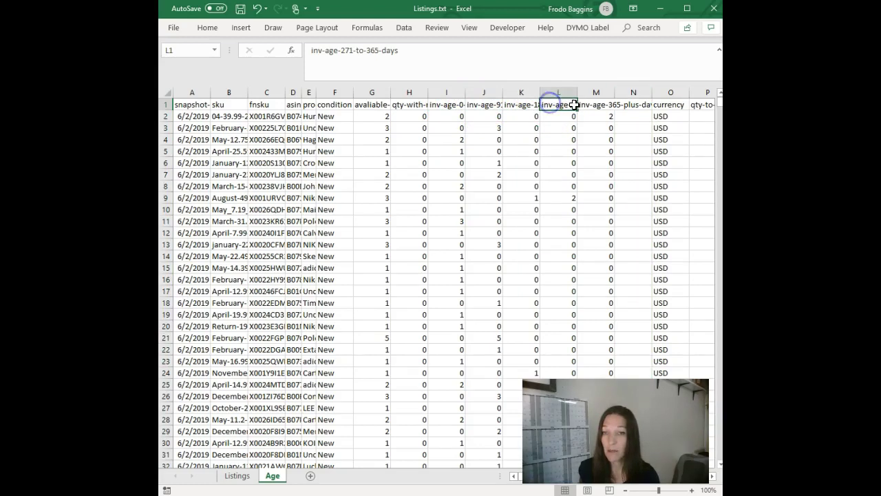
{"action": "left_click", "coordinate": [591, 104]}
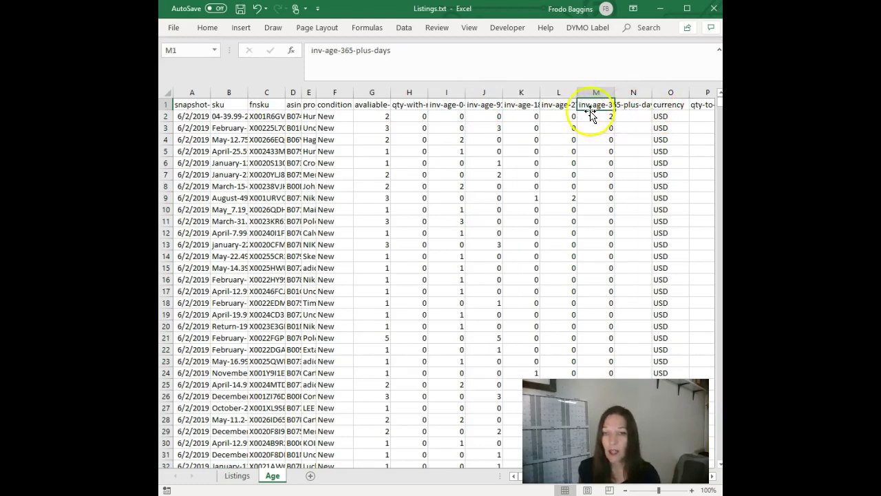
Enter =SUM(J2:M2) in N2 for over-90-day stock and fill it down column N
{"action": "left_click", "coordinate": [623, 116]}
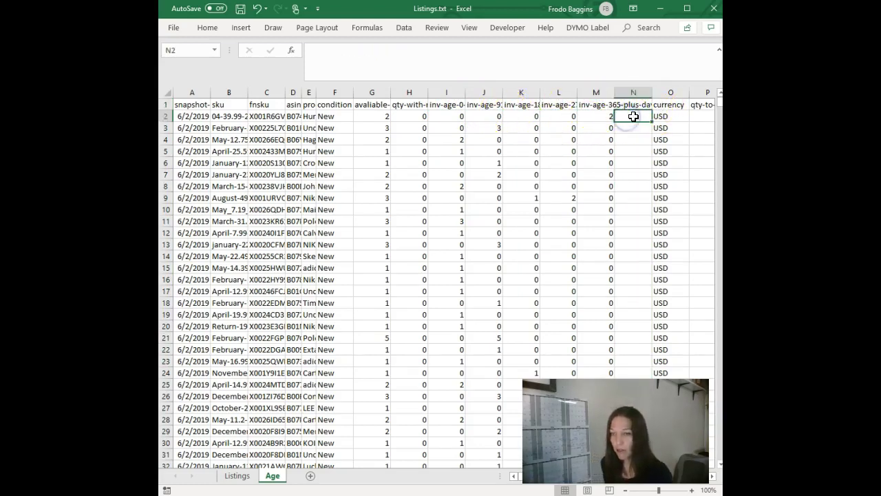
{"action": "type", "text": "="}
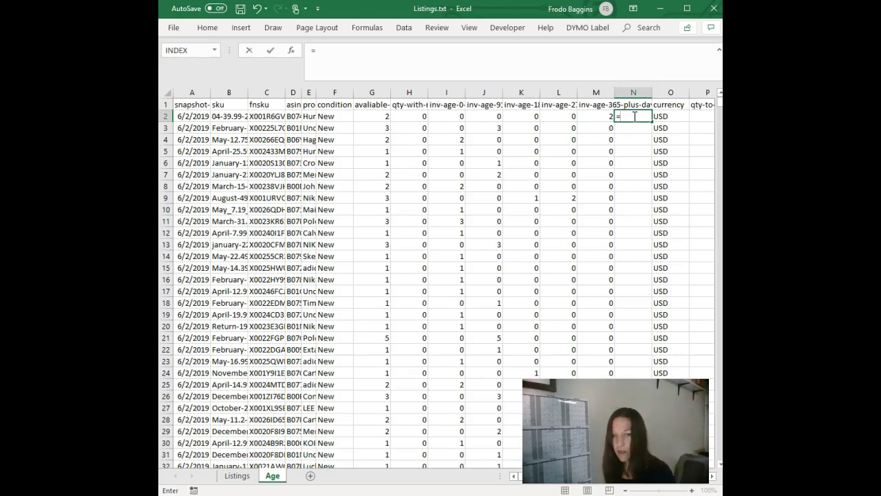
{"action": "type", "text": "sum"}
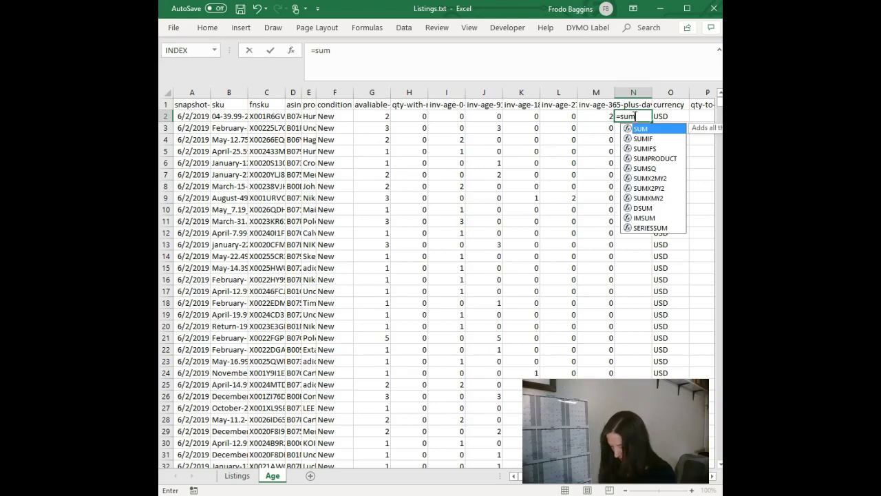
{"action": "type", "text": "("}
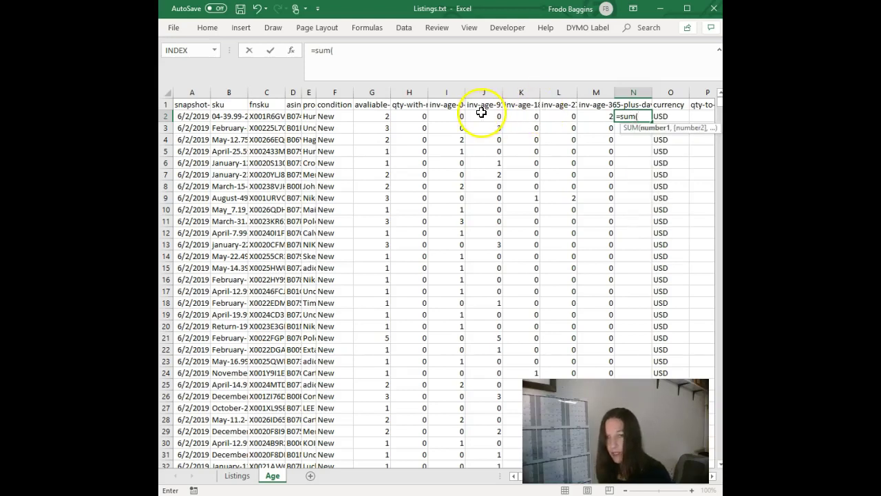
{"action": "left_click_drag", "start_coordinate": [482, 115], "coordinate": [587, 118]}
{"action": "key", "text": "Return"}
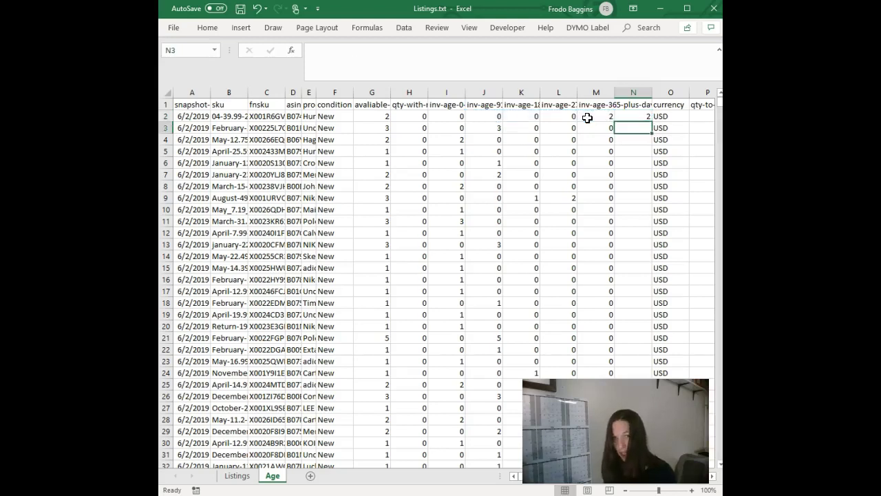
{"action": "left_click", "coordinate": [625, 116]}
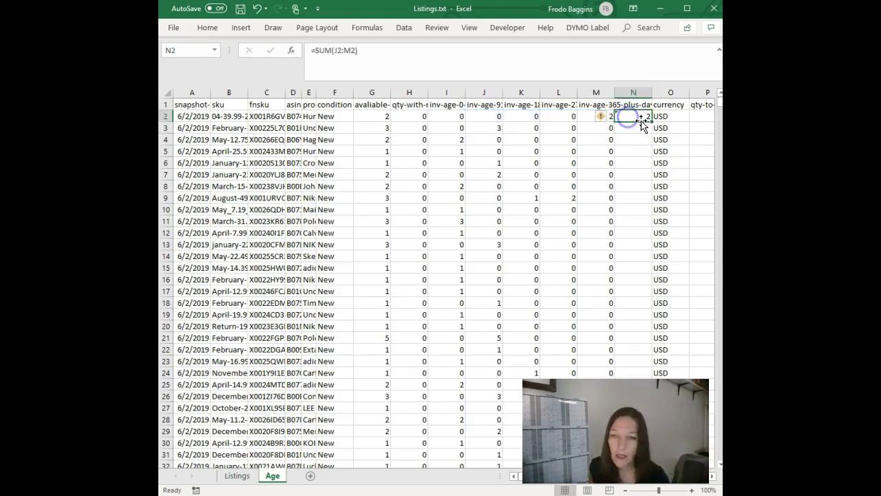
{"action": "double_click", "coordinate": [651, 121]}
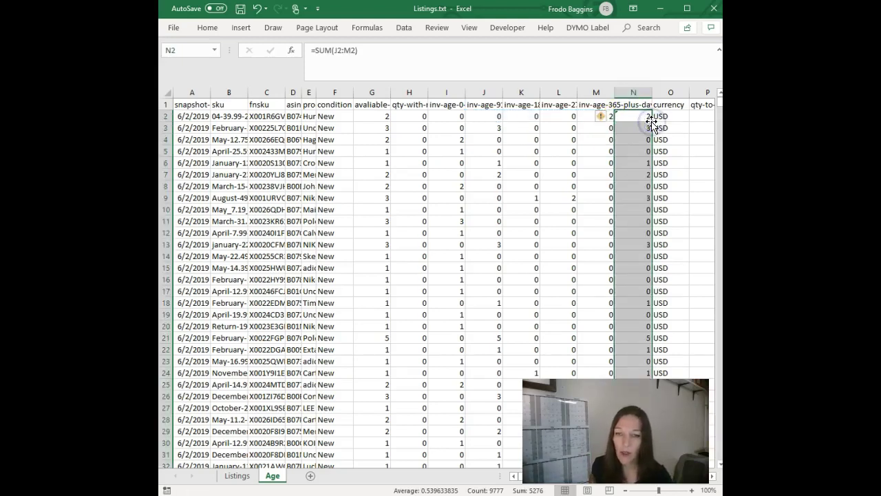
Label column N 'OLD' and verify the sum formula in N2
{"action": "left_click", "coordinate": [633, 105]}
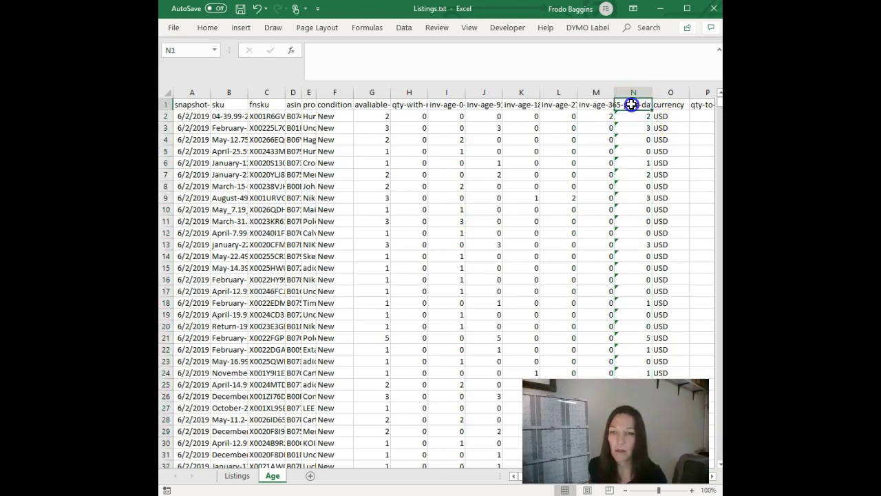
{"action": "type", "text": "OLD"}
{"action": "key", "text": "Return"}
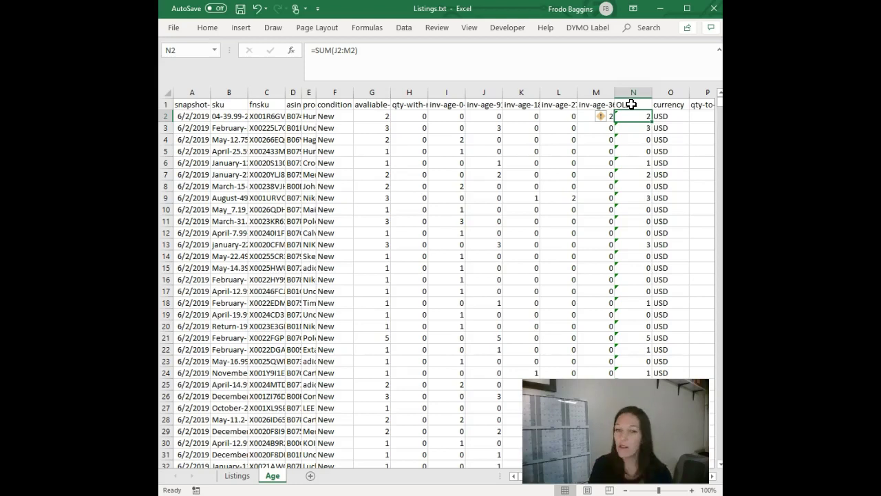
{"action": "left_click", "coordinate": [626, 124]}
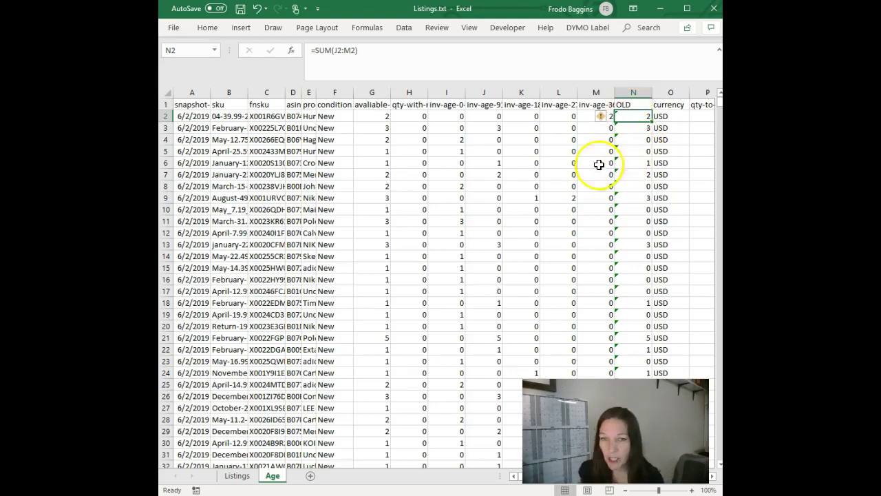
Custom-sort the whole Age sheet by OLD, Largest to Smallest
{"action": "left_click", "coordinate": [164, 91]}
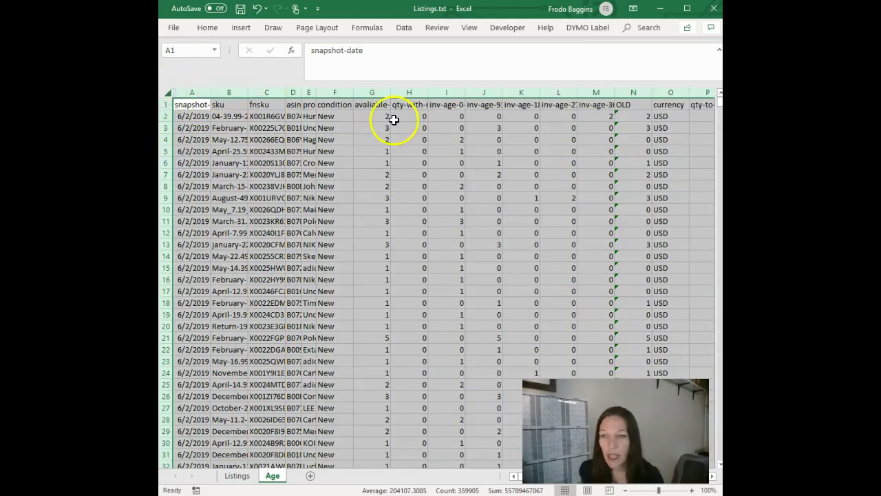
{"action": "left_click", "coordinate": [404, 28]}
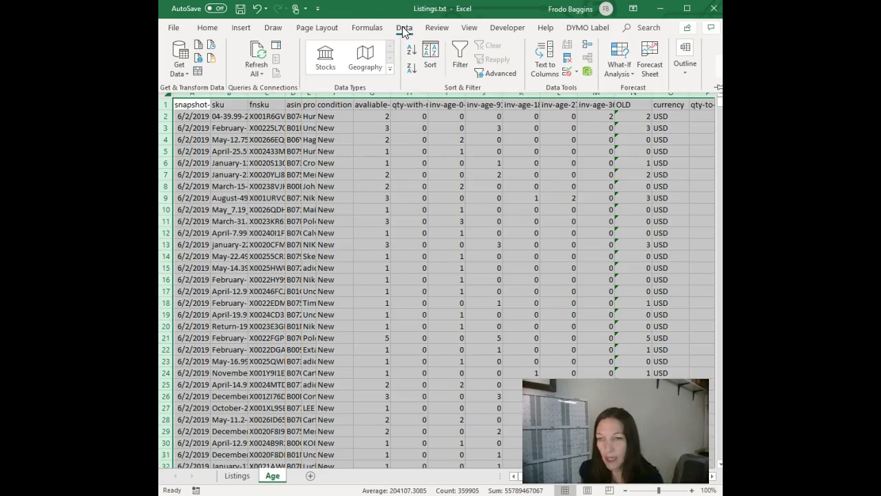
{"action": "left_click", "coordinate": [430, 59]}
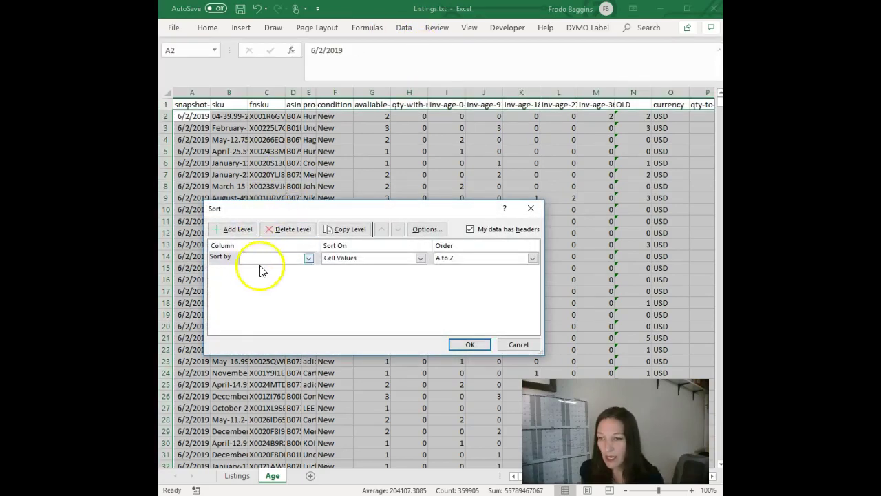
{"action": "left_click", "coordinate": [307, 259]}
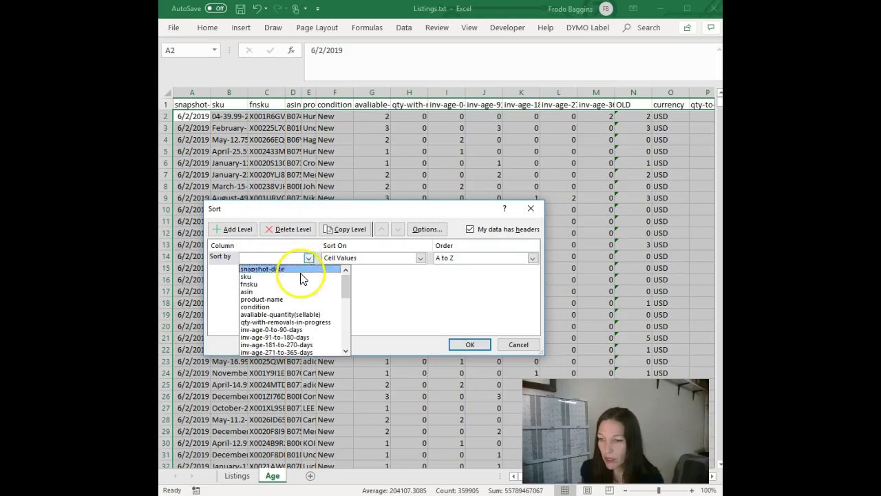
{"action": "scroll", "coordinate": [296, 306], "scroll_direction": "down", "scroll_amount": 3}
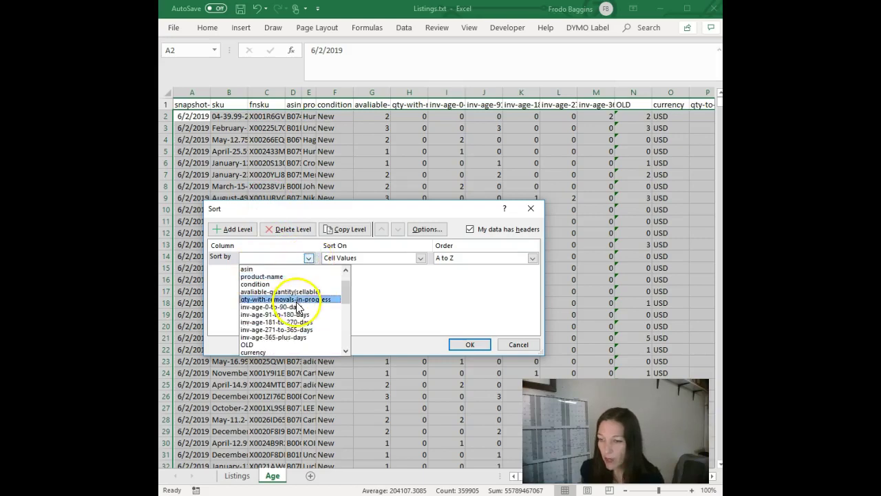
{"action": "left_click", "coordinate": [280, 344]}
{"action": "left_click", "coordinate": [469, 259]}
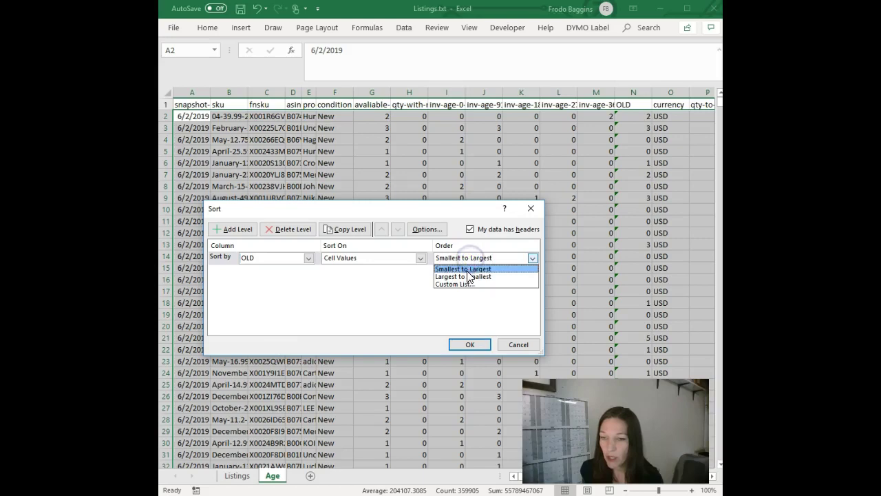
{"action": "left_click", "coordinate": [468, 276]}
{"action": "left_click", "coordinate": [469, 344]}
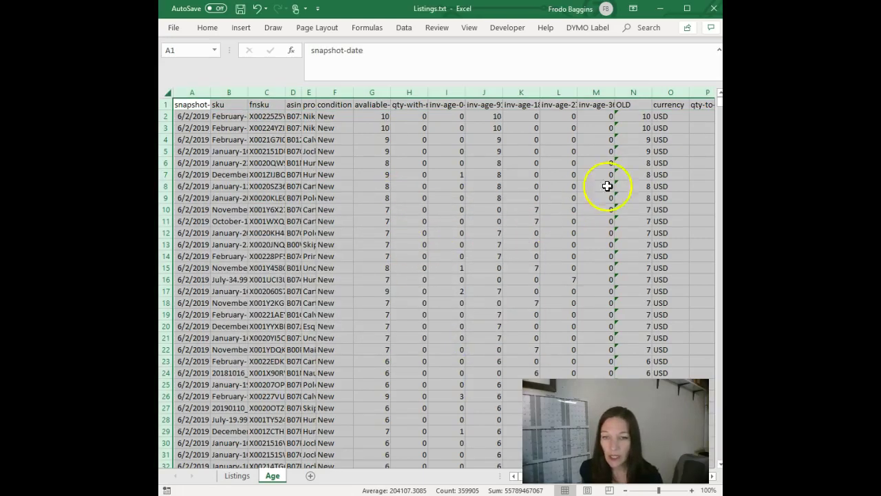
Scroll down the sorted sheet to find where OLD totals reach 0
{"action": "left_click_drag", "start_coordinate": [719, 102], "coordinate": [720, 197]}
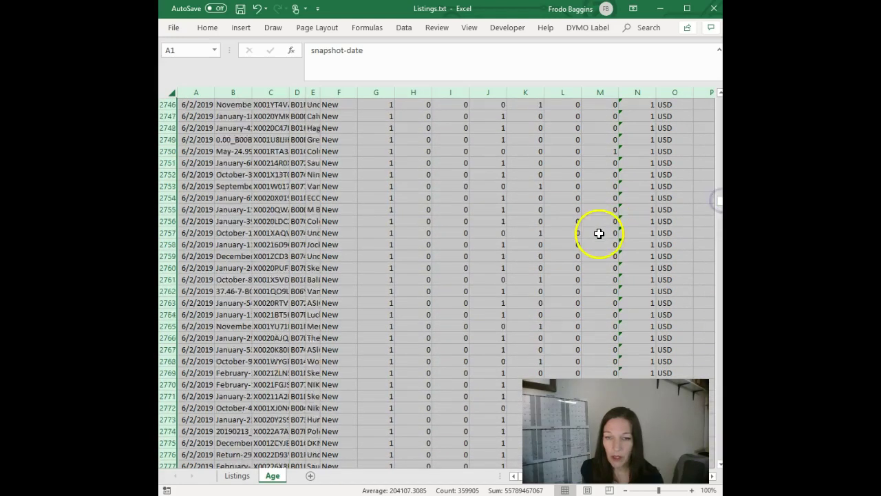
{"action": "scroll", "coordinate": [599, 232], "scroll_direction": "down", "scroll_amount": 20}
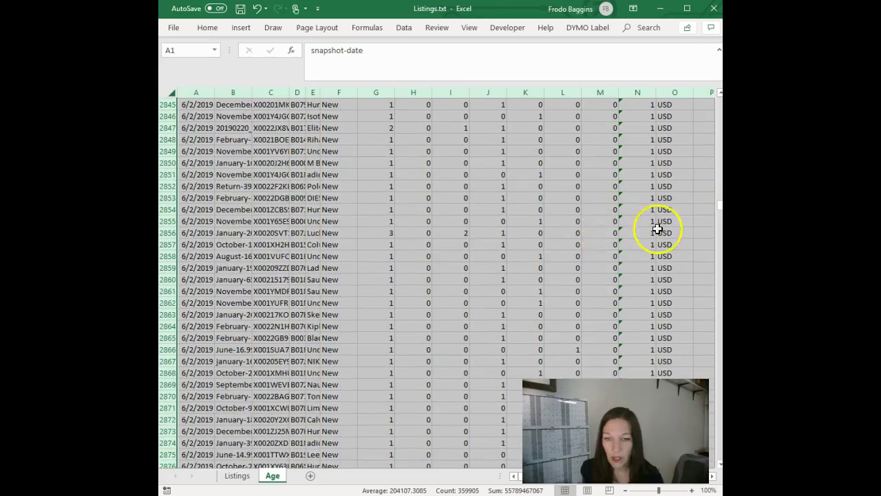
{"action": "left_click", "coordinate": [719, 279]}
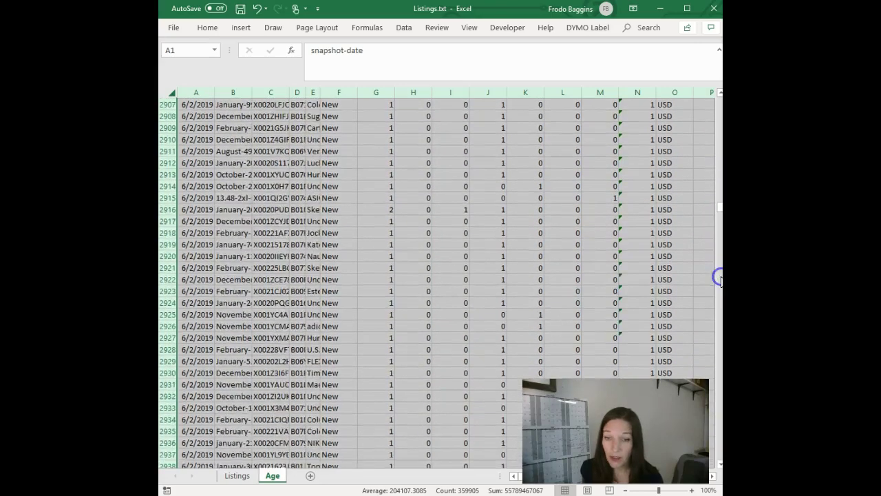
Delete rows 3167 through 9778, the zero-OLD rows, and return to the top
{"action": "left_click_drag", "start_coordinate": [719, 278], "coordinate": [719, 278]}
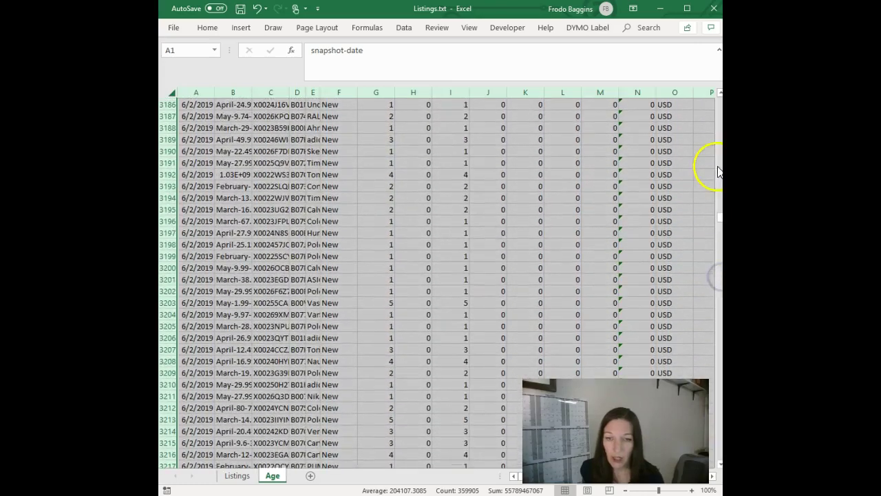
{"action": "left_click", "coordinate": [719, 168]}
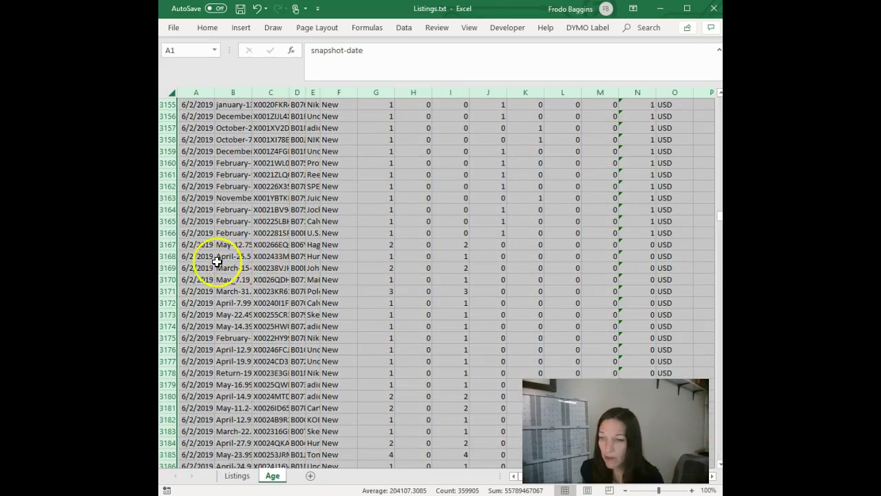
{"action": "left_click", "coordinate": [169, 245]}
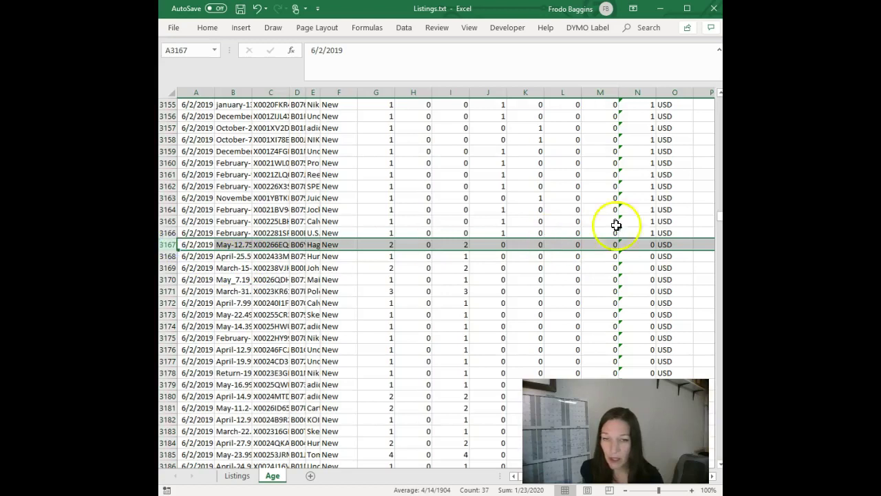
{"action": "left_click_drag", "start_coordinate": [721, 221], "coordinate": [713, 474]}
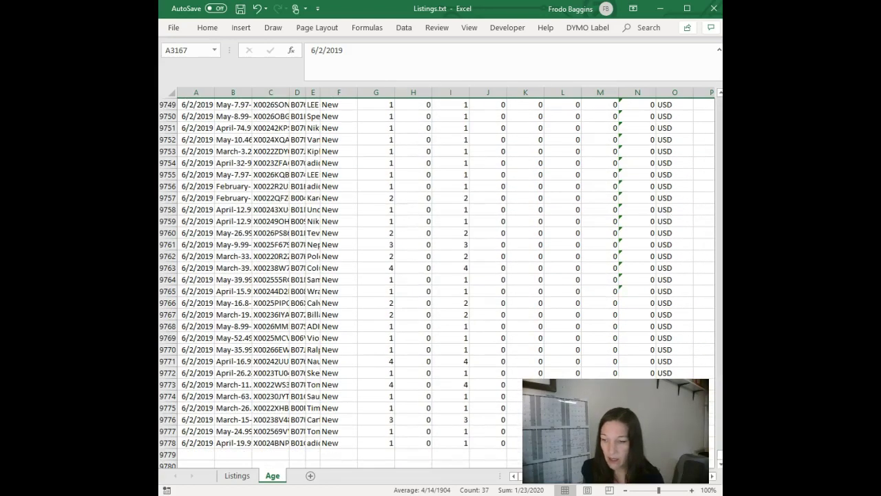
{"action": "left_click", "coordinate": [168, 443], "text": "shift"}
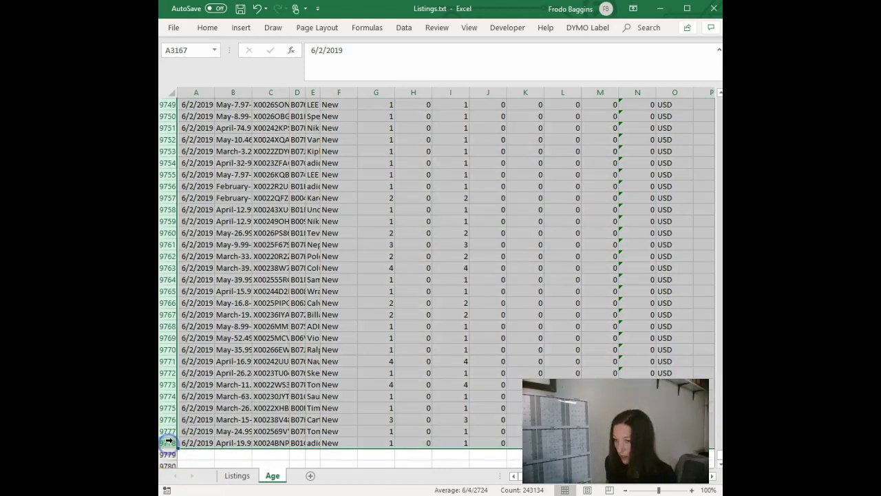
{"action": "right_click", "coordinate": [168, 292]}
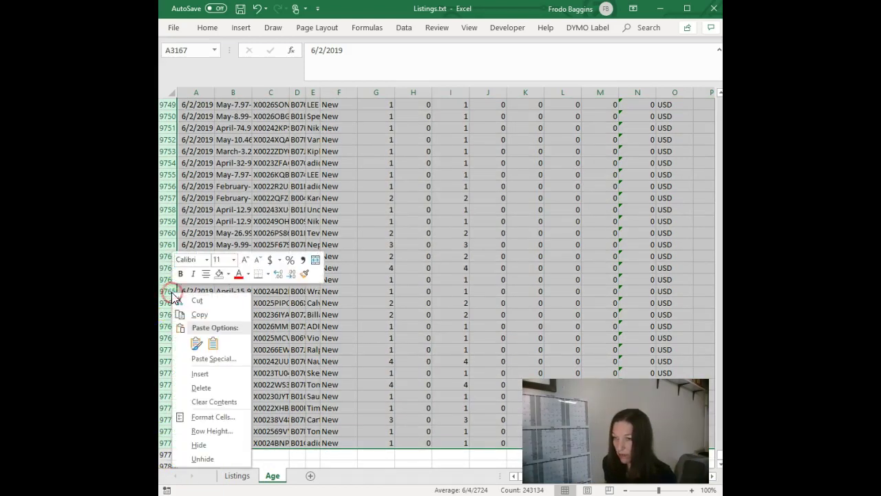
{"action": "left_click", "coordinate": [206, 389]}
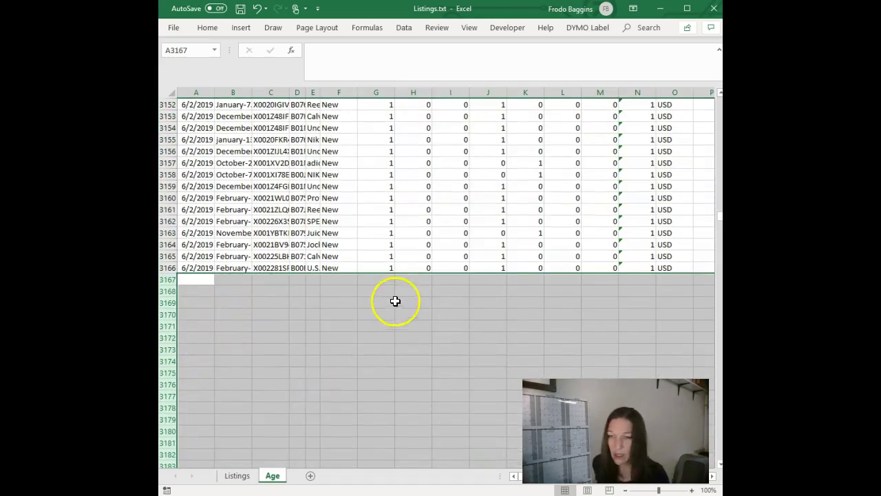
{"action": "left_click", "coordinate": [497, 245]}
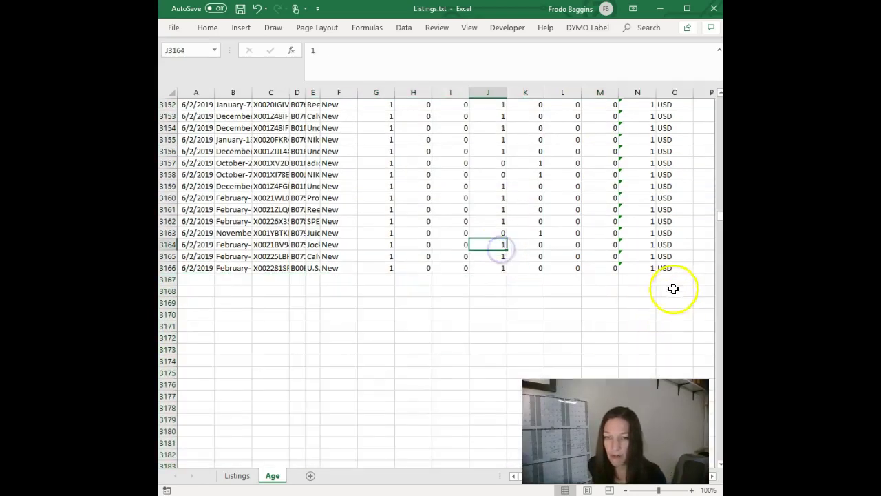
{"action": "left_click_drag", "start_coordinate": [721, 220], "coordinate": [718, 93]}
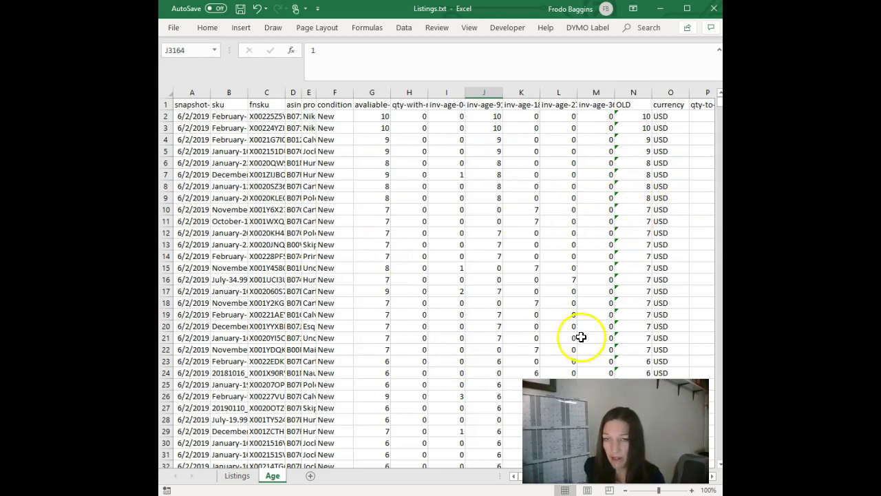
On the Listings sheet, enter the OLD header in K2 and begin =vlookup( in K3
{"action": "left_click", "coordinate": [236, 475]}
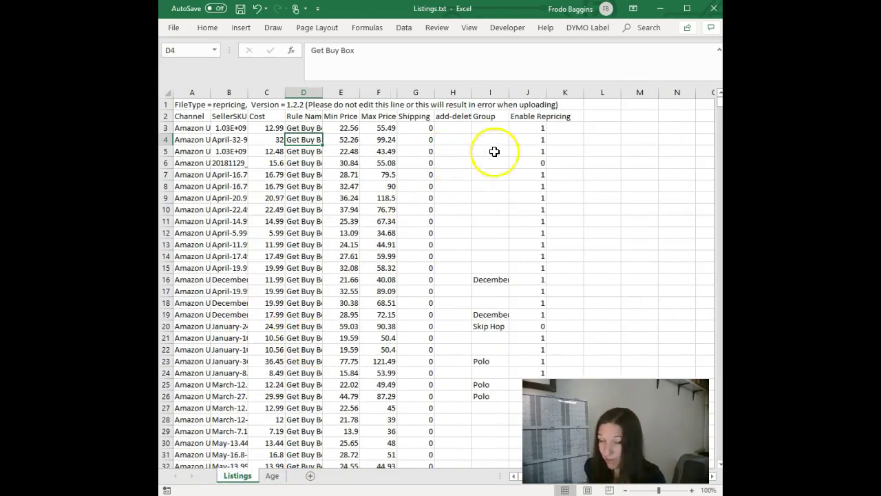
{"action": "left_click", "coordinate": [574, 115]}
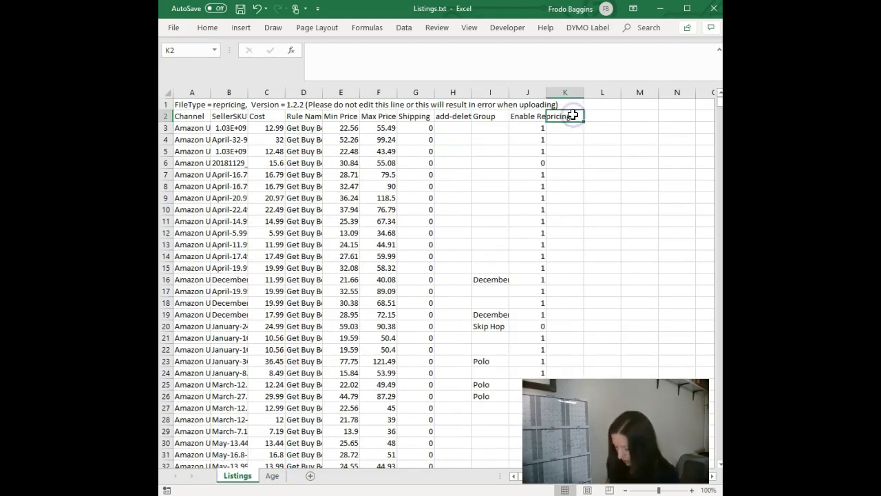
{"action": "type", "text": "OLD"}
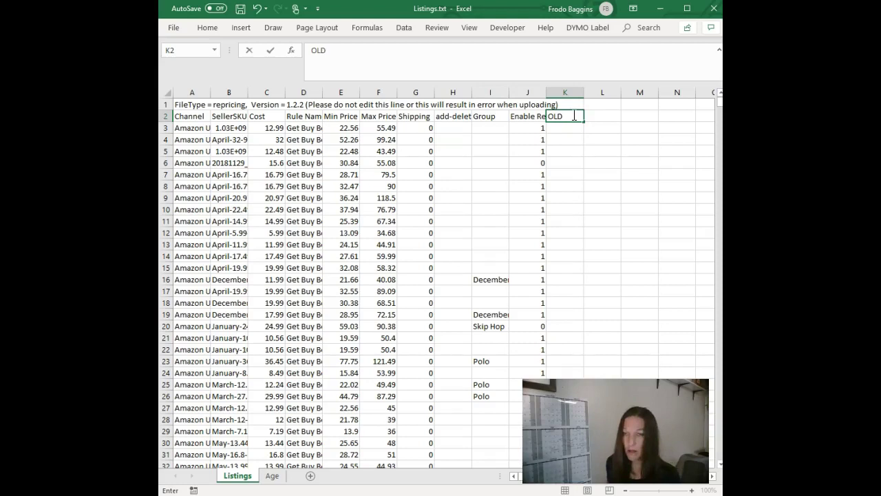
{"action": "left_click", "coordinate": [572, 127]}
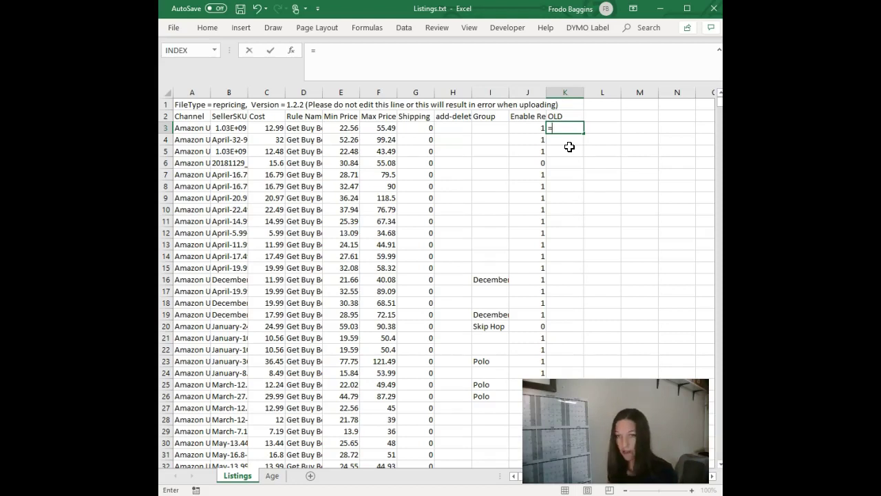
{"action": "type", "text": "=vloo"}
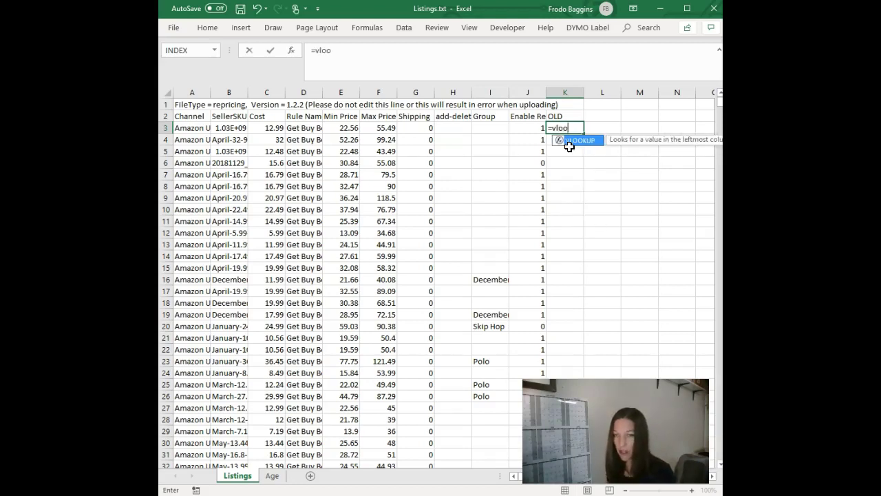
{"action": "type", "text": "kup("}
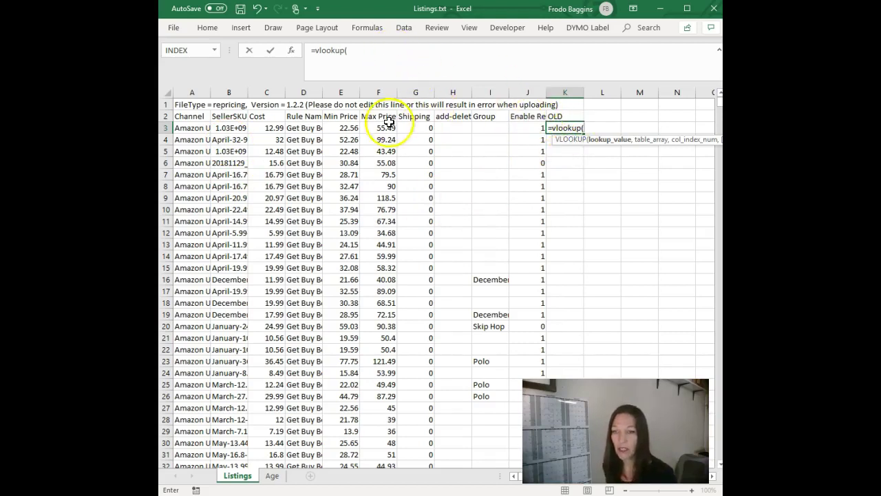
Complete K3 as =VLOOKUP(B:B,Age!B:N,13,FALSE) to pull each SKU's OLD count
{"action": "left_click", "coordinate": [227, 91]}
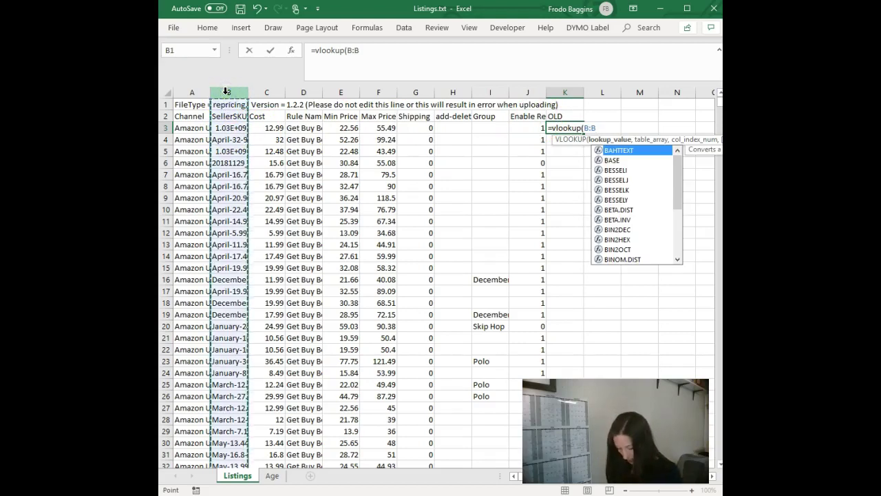
{"action": "type", "text": ","}
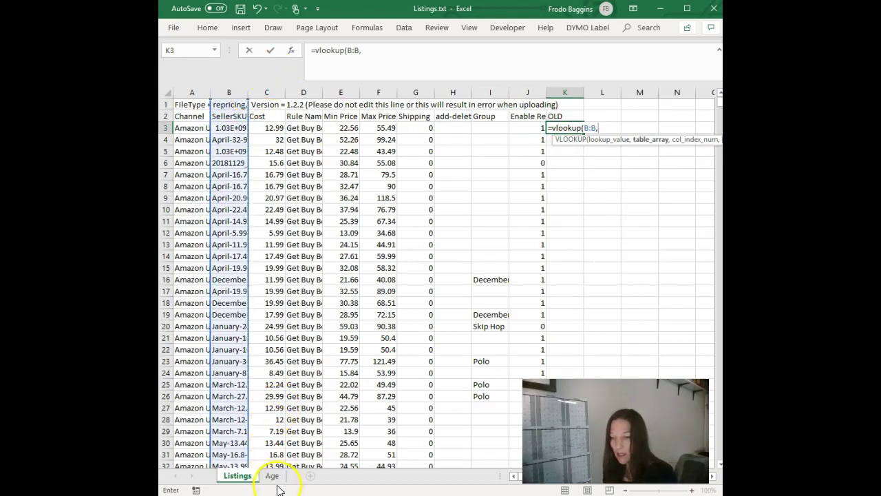
{"action": "left_click", "coordinate": [273, 477]}
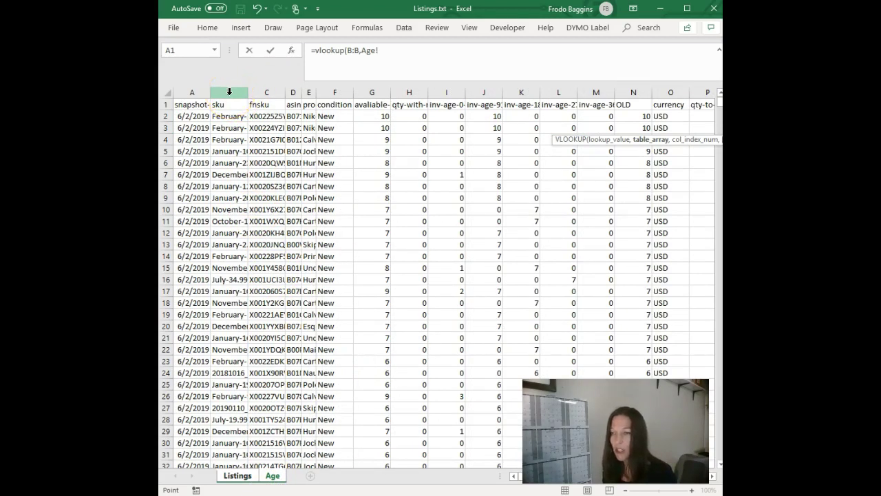
{"action": "left_click_drag", "start_coordinate": [229, 92], "coordinate": [635, 91]}
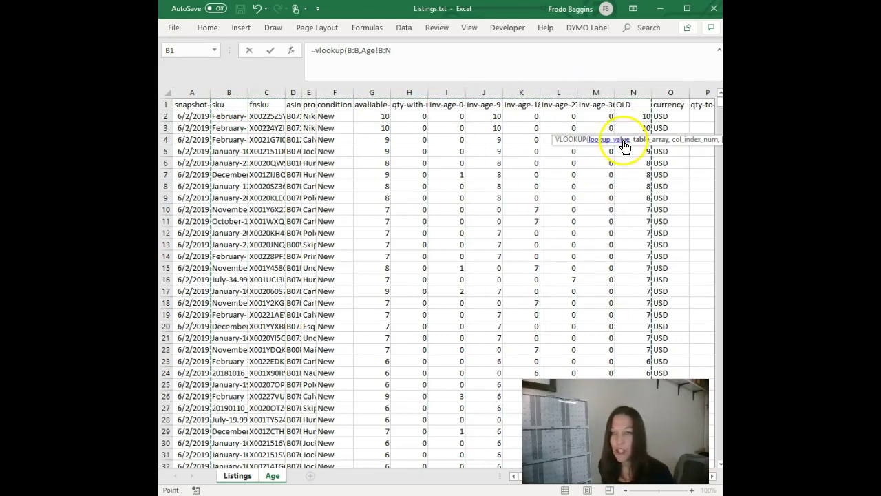
{"action": "type", "text": ",13"}
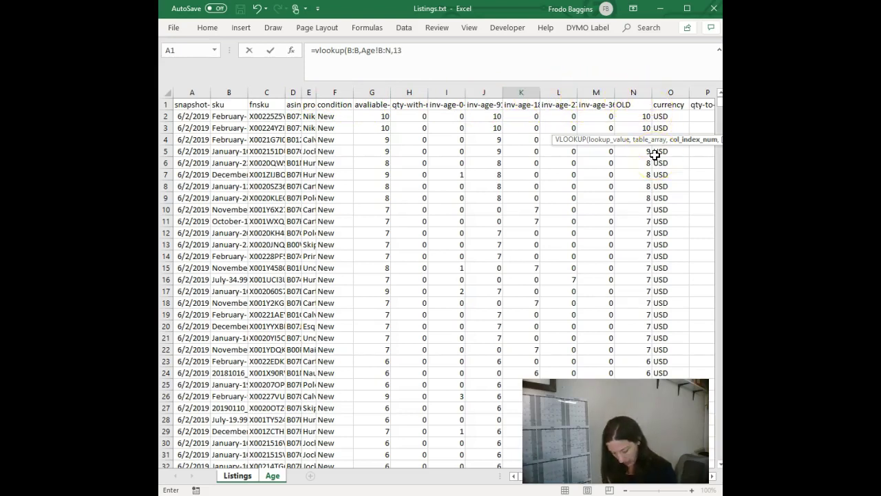
{"action": "type", "text": ","}
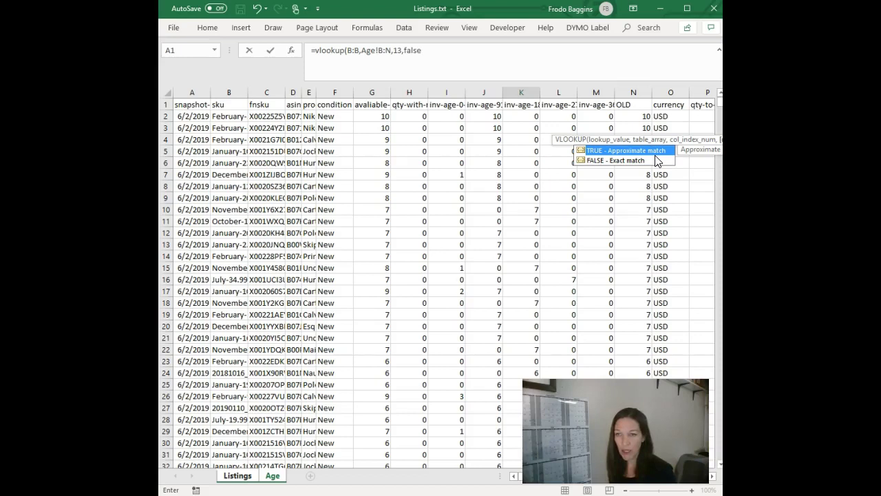
{"action": "type", "text": "false)"}
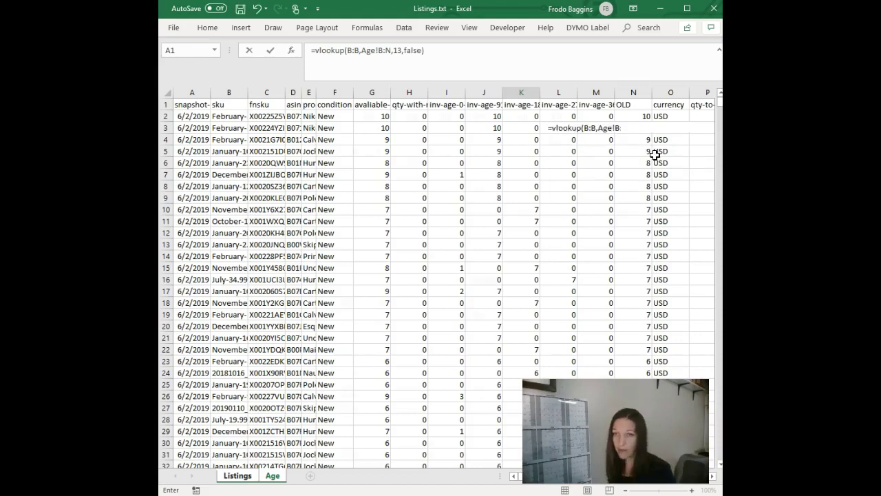
{"action": "key", "text": "Return"}
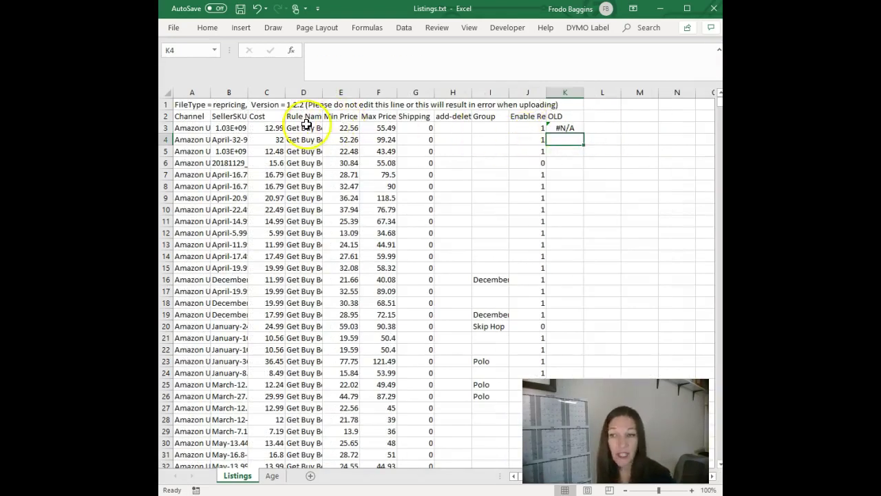
Fill the OLD lookup down column K and filter header row 3 to exclude #N/A OLD values
{"action": "left_click", "coordinate": [570, 127]}
{"action": "double_click", "coordinate": [582, 135]}
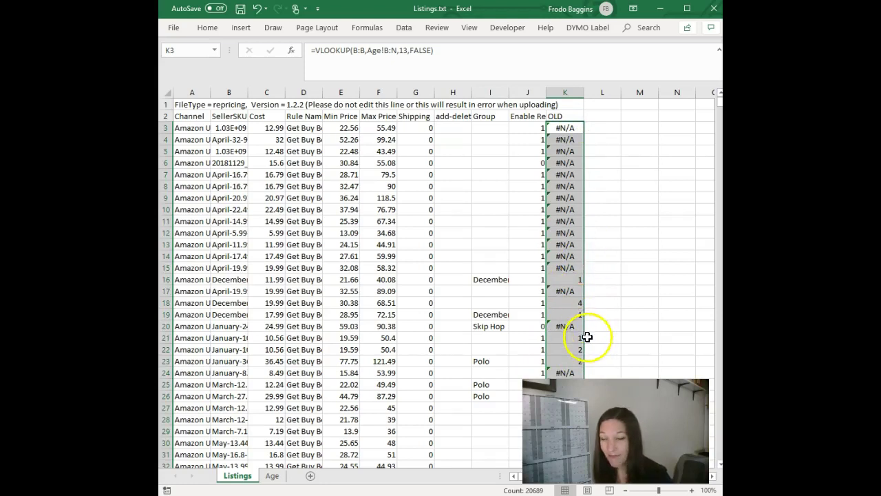
{"action": "left_click", "coordinate": [166, 128]}
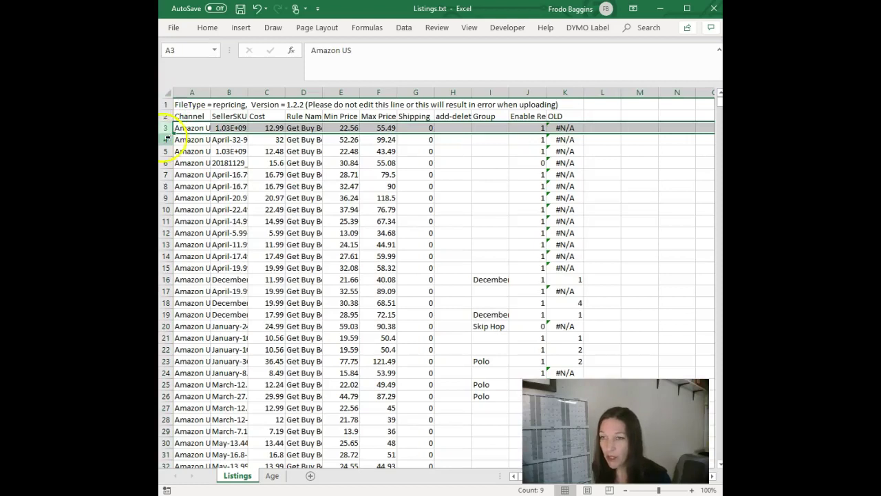
{"action": "left_click", "coordinate": [403, 27]}
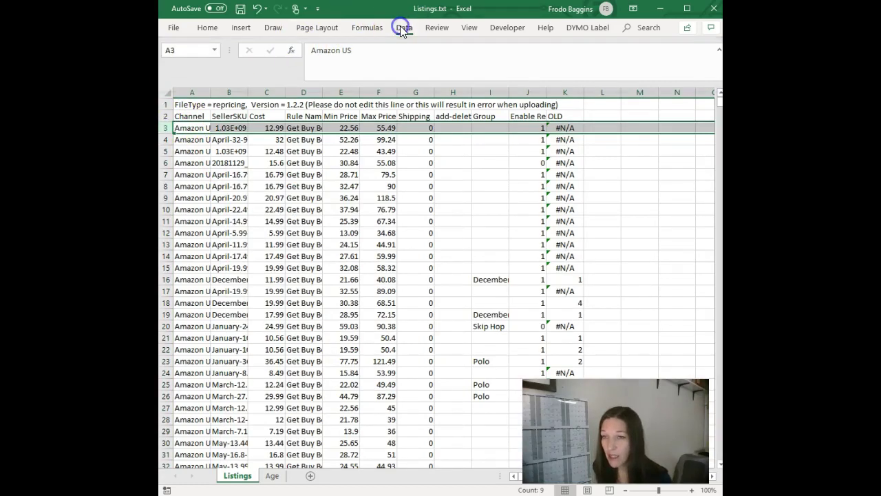
{"action": "left_click", "coordinate": [459, 57]}
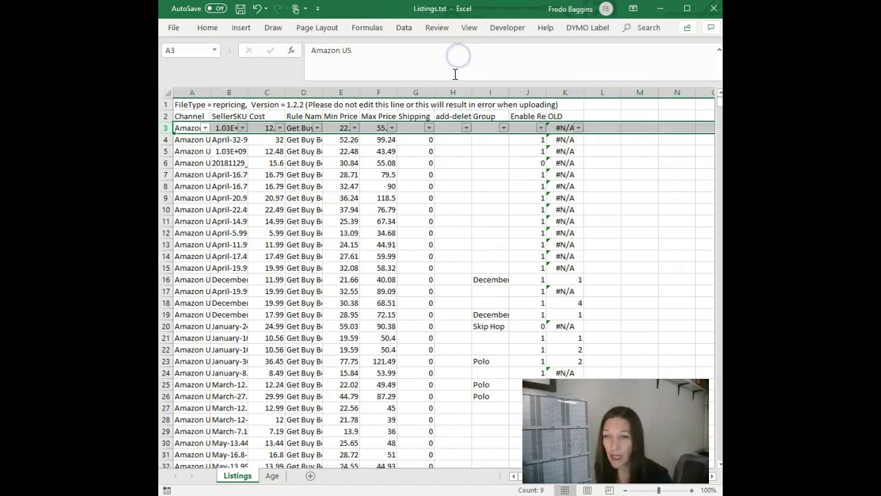
{"action": "left_click", "coordinate": [580, 148]}
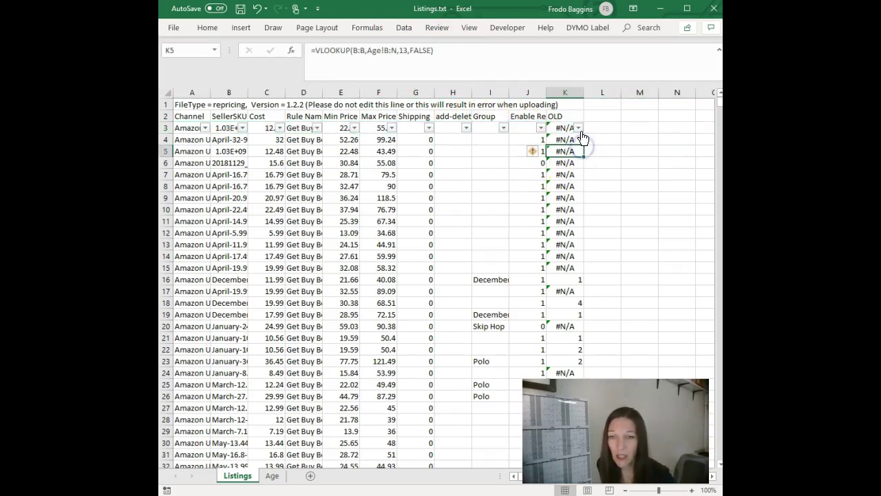
{"action": "left_click", "coordinate": [580, 128]}
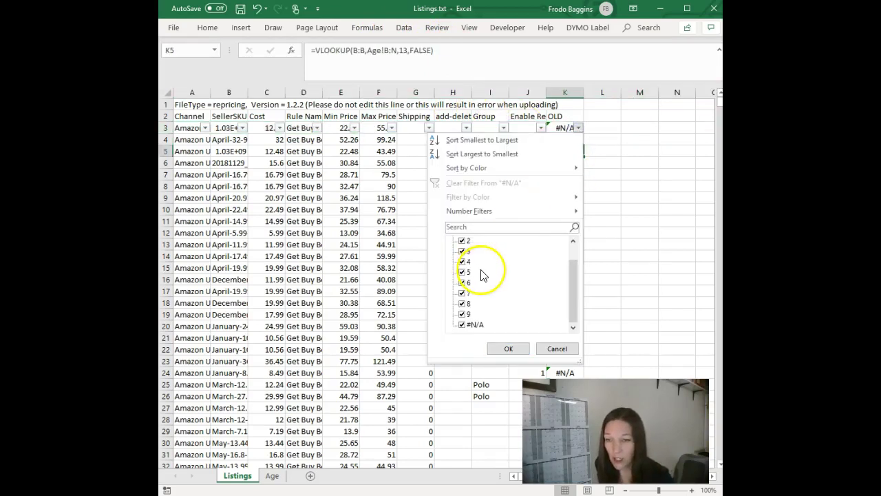
{"action": "left_click", "coordinate": [459, 324]}
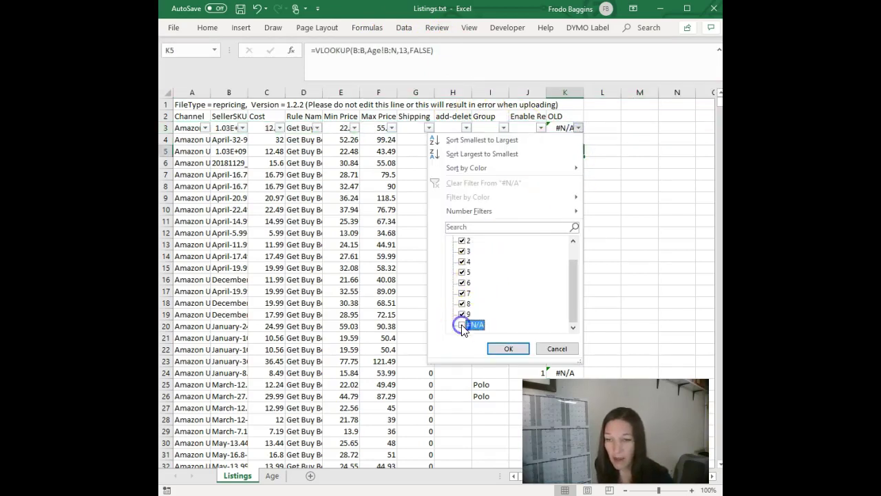
{"action": "left_click", "coordinate": [504, 349]}
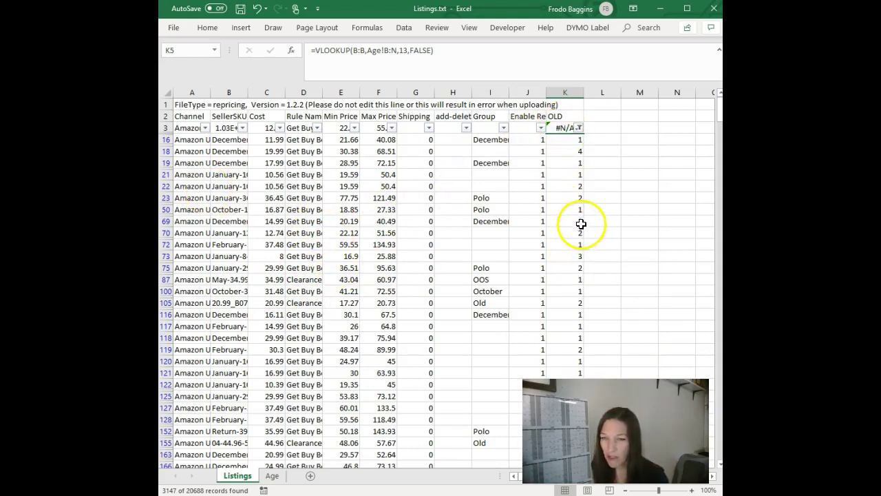
Add a new worksheet named 'bqool'
{"action": "left_click", "coordinate": [311, 476]}
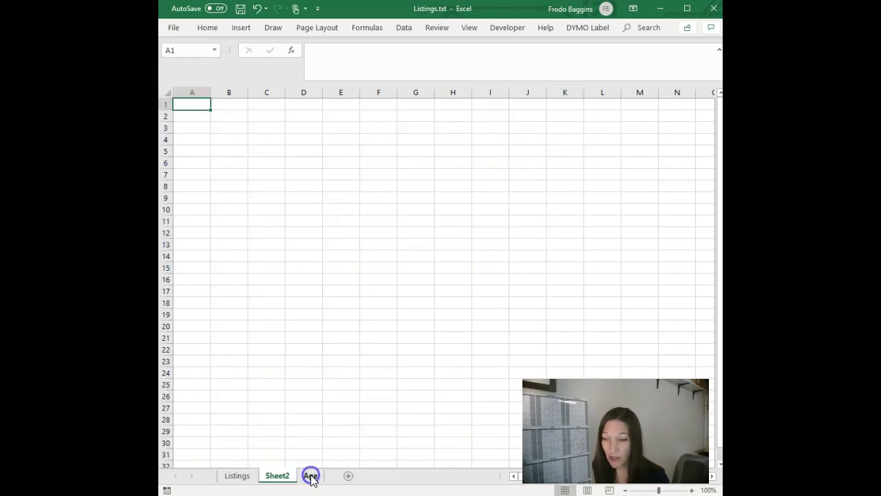
{"action": "right_click", "coordinate": [273, 477]}
{"action": "left_click", "coordinate": [307, 366]}
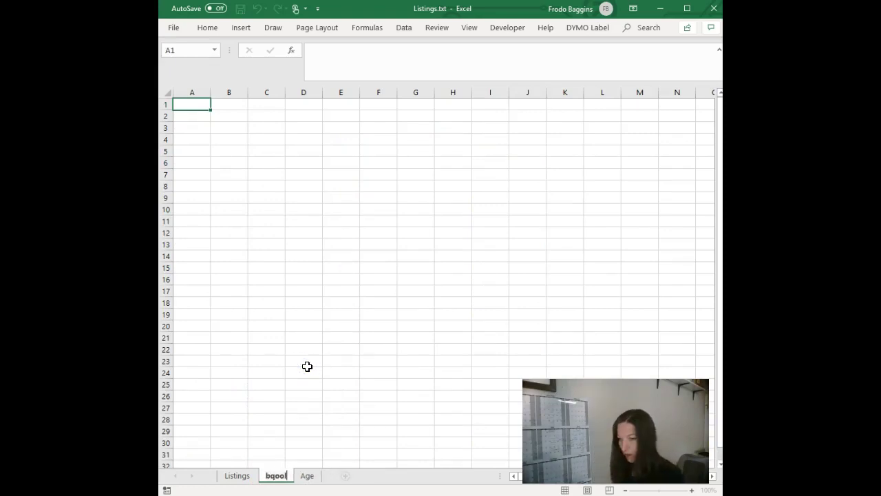
{"action": "key", "text": "Return"}
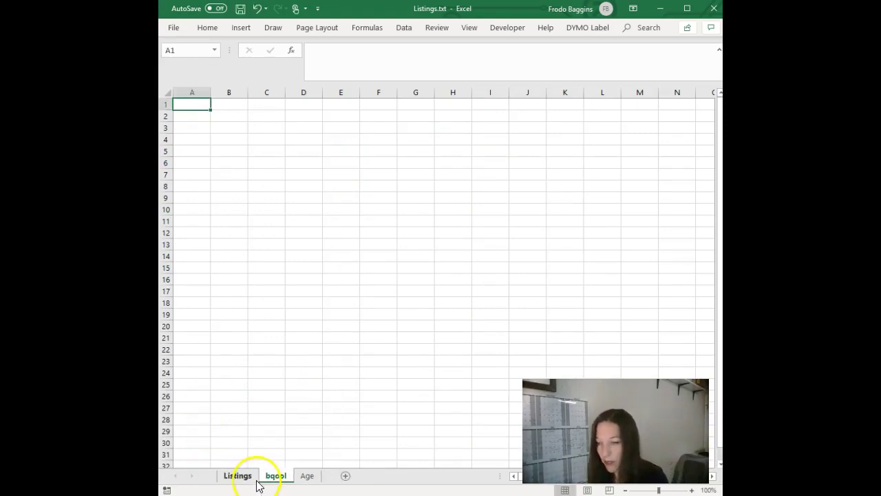
Select all of Listings, restrict the selection to visible cells via Go To Special, and copy
{"action": "left_click", "coordinate": [231, 482]}
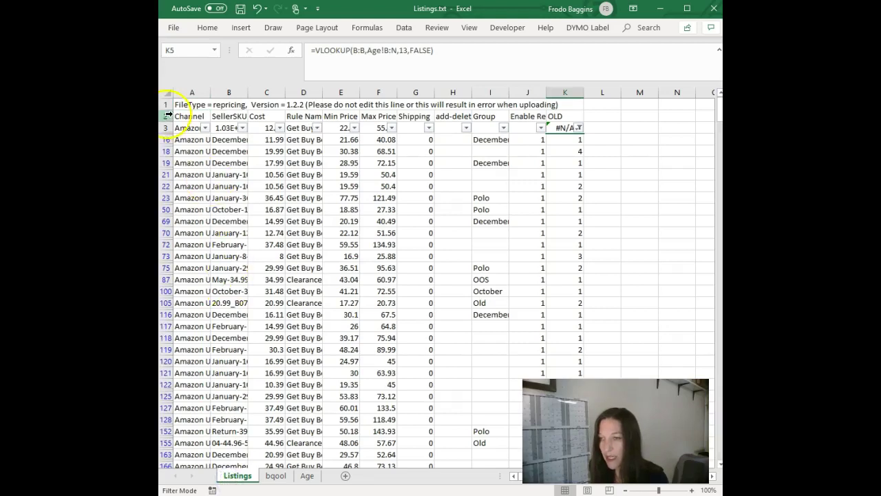
{"action": "left_click", "coordinate": [166, 92]}
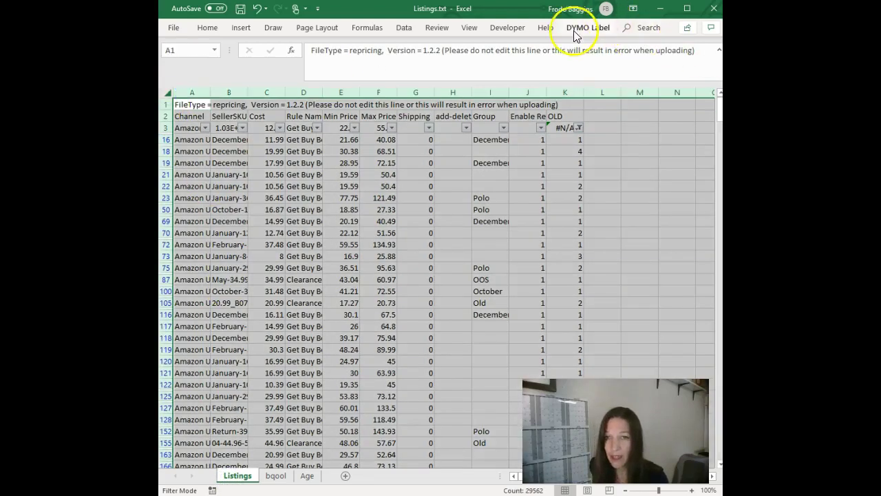
{"action": "left_click", "coordinate": [208, 27]}
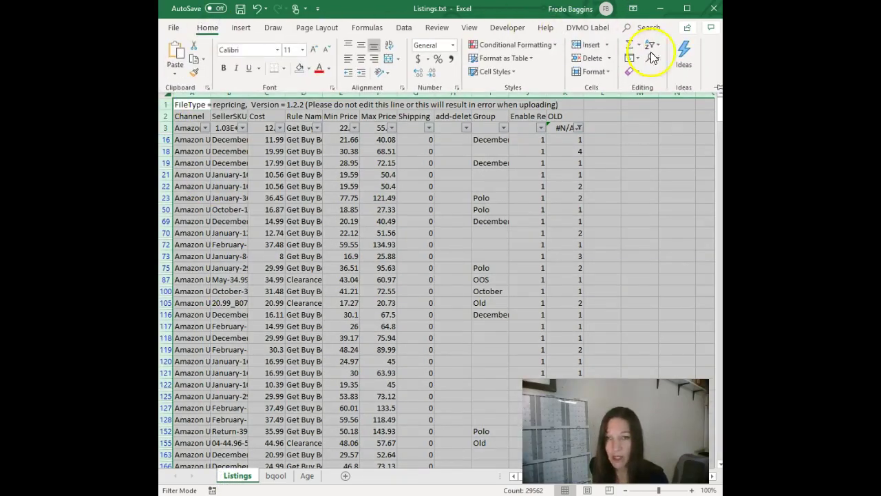
{"action": "left_click", "coordinate": [687, 15]}
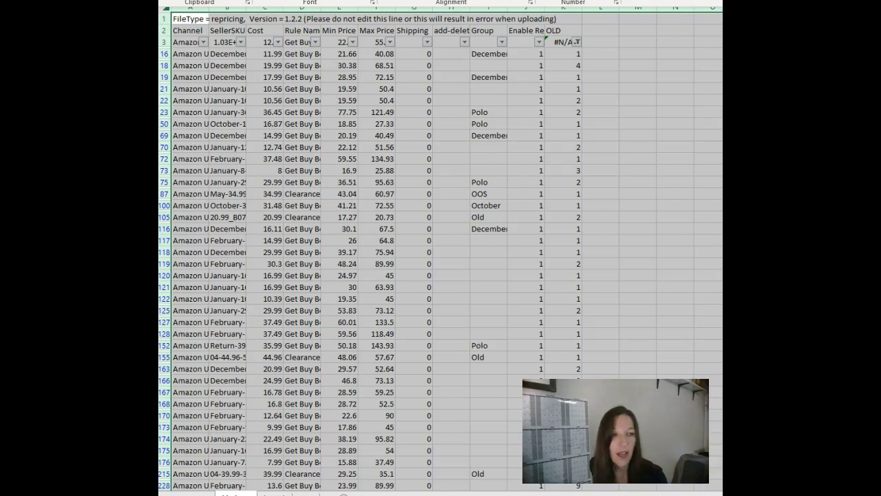
{"action": "key", "text": "ctrl+g"}
{"action": "key", "text": "alt+s"}
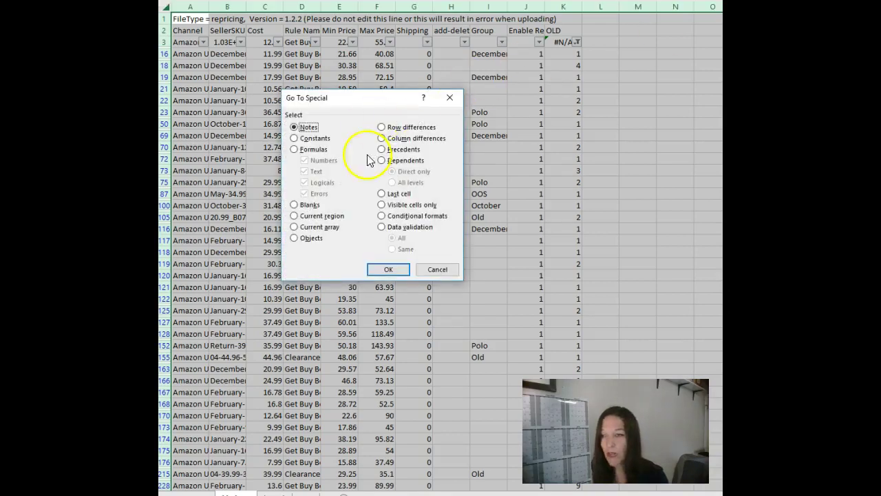
{"action": "left_click", "coordinate": [382, 206]}
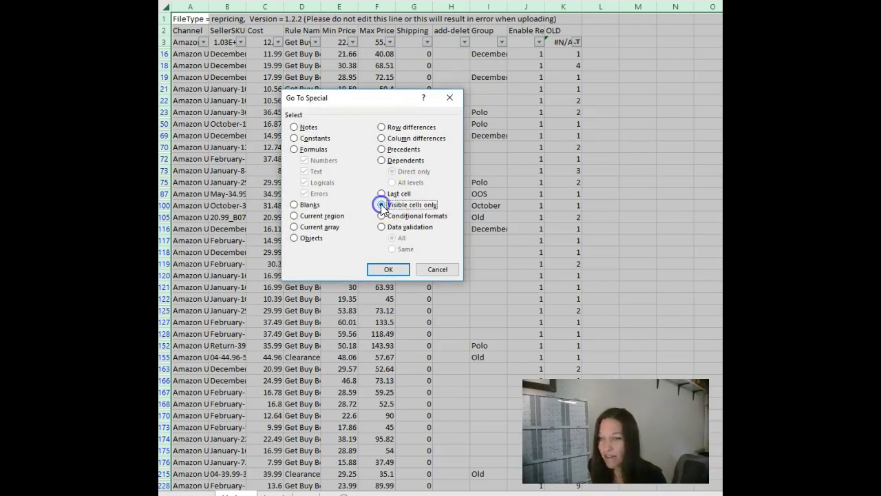
{"action": "left_click", "coordinate": [380, 270]}
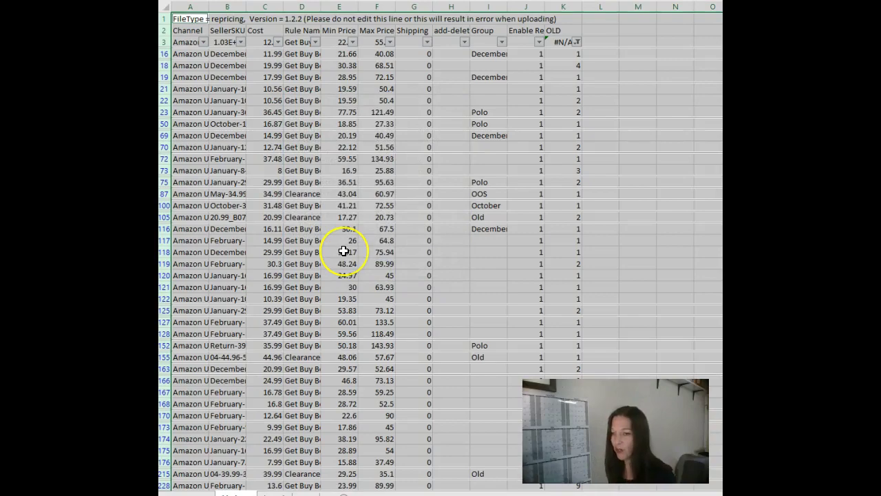
{"action": "key", "text": "ctrl+c"}
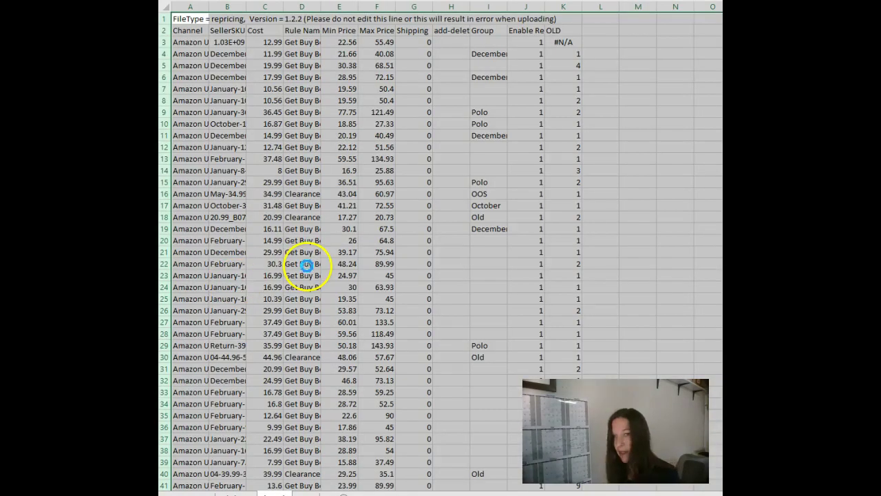
Delete column K, the OLD column filled with #N/A values
{"action": "left_click", "coordinate": [558, 9]}
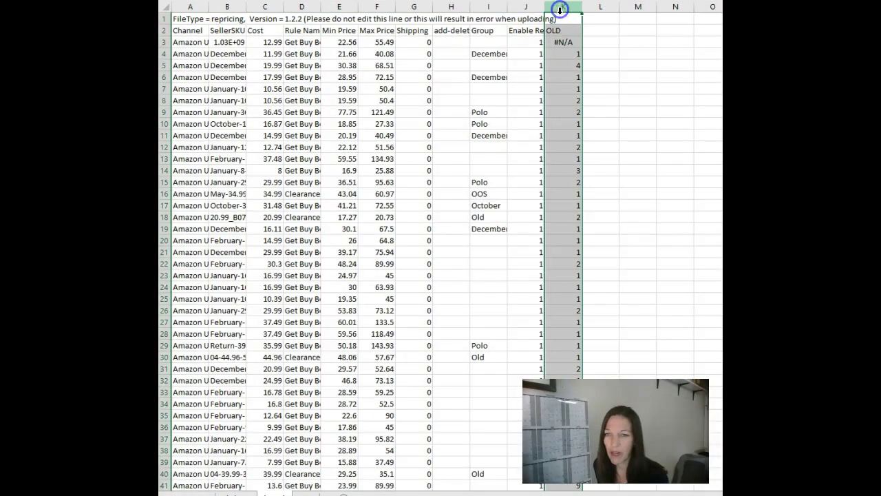
{"action": "right_click", "coordinate": [564, 52]}
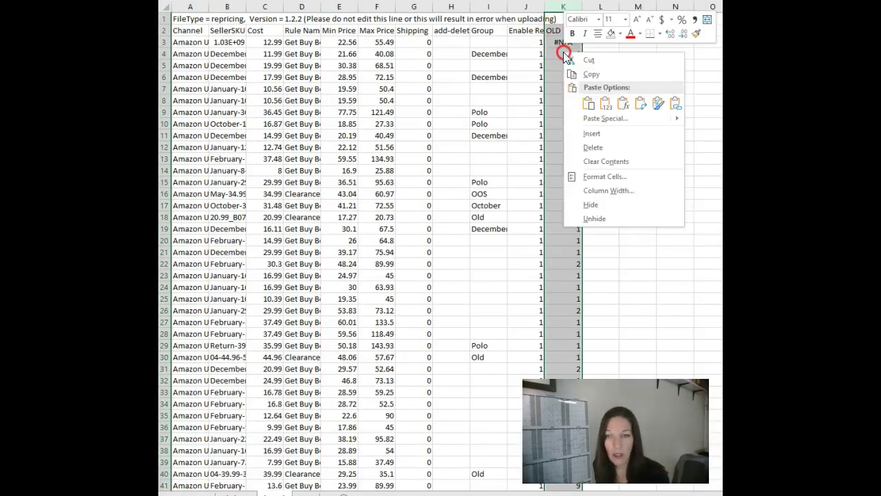
{"action": "left_click", "coordinate": [601, 149]}
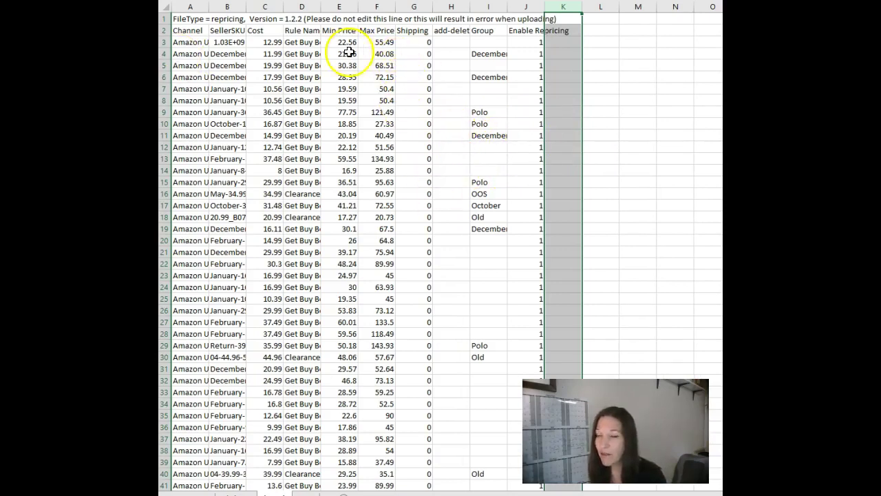
Insert two blank columns at F and move the Min Price header into F2
{"action": "left_click", "coordinate": [376, 9]}
{"action": "right_click", "coordinate": [377, 11]}
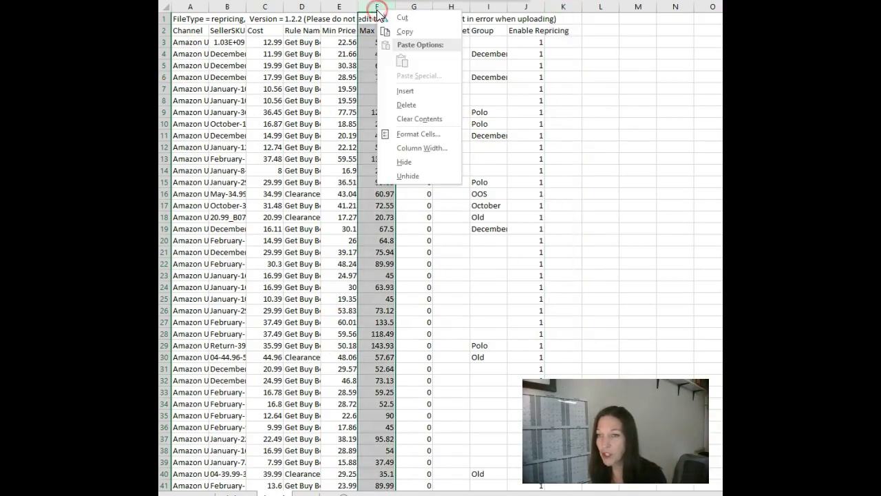
{"action": "left_click", "coordinate": [405, 92]}
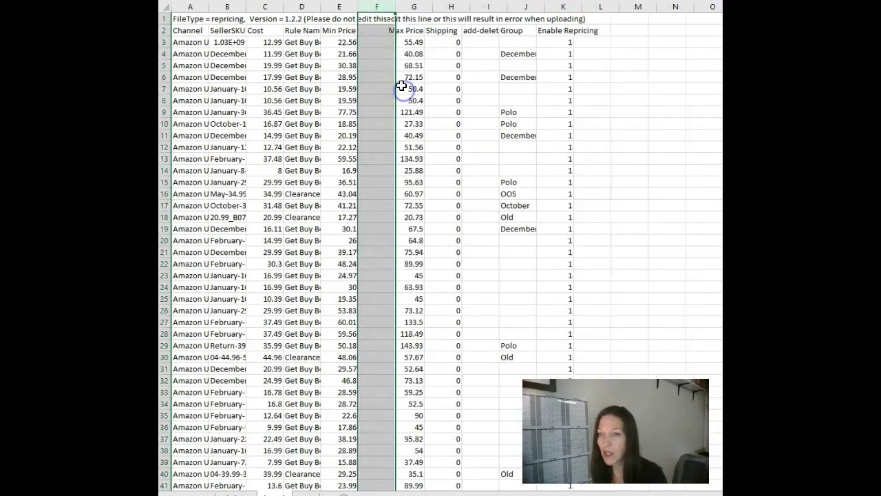
{"action": "right_click", "coordinate": [380, 8]}
{"action": "left_click", "coordinate": [399, 87]}
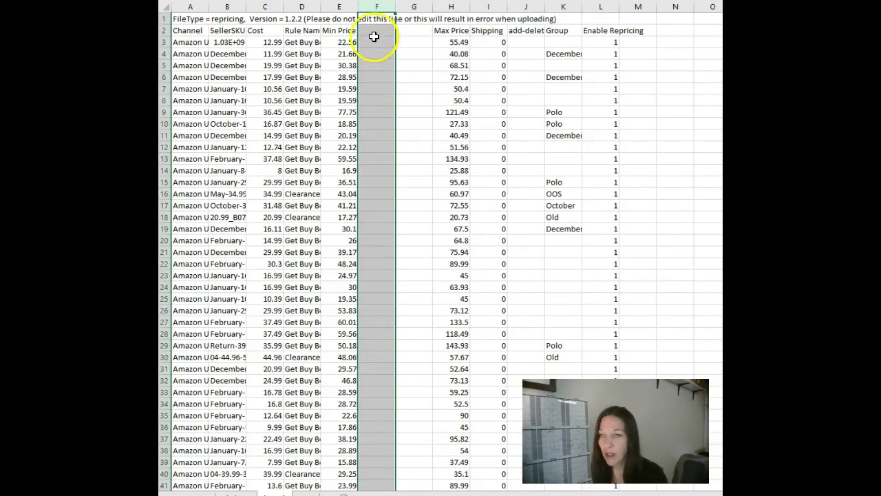
{"action": "left_click", "coordinate": [346, 31]}
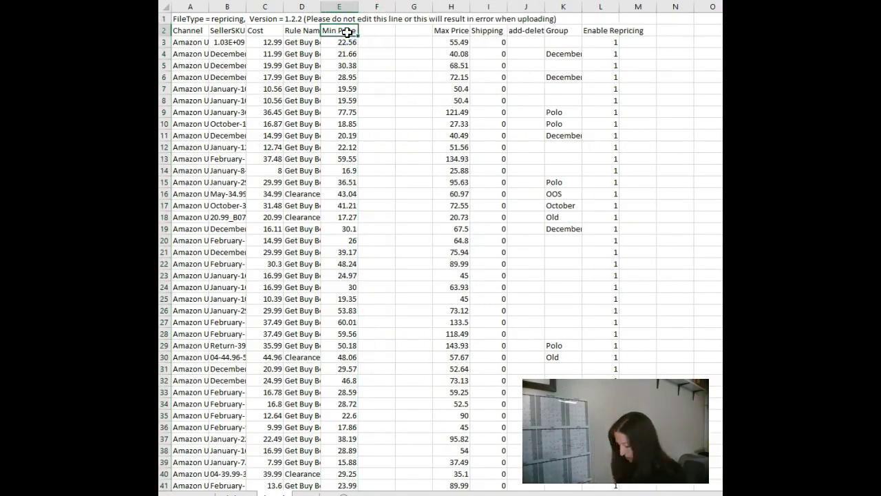
{"action": "left_click", "coordinate": [364, 32]}
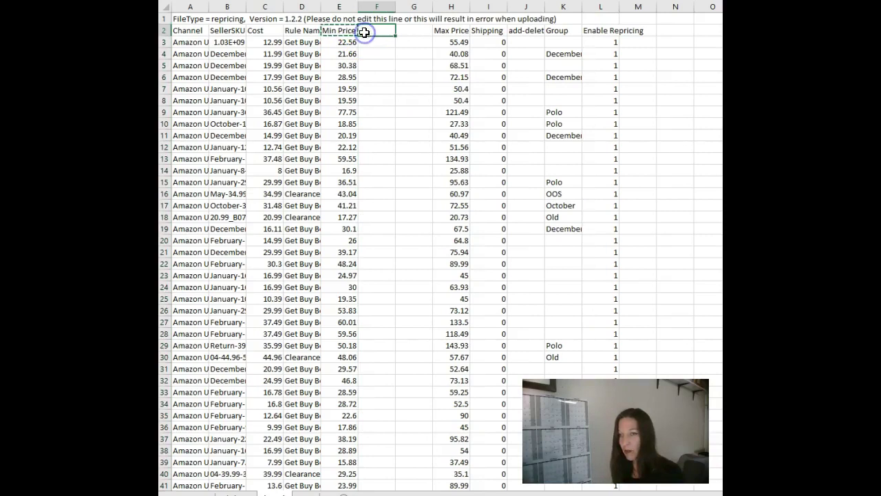
Enter =E3*0.9 in F3 and fill it down every row
{"action": "left_click", "coordinate": [368, 43]}
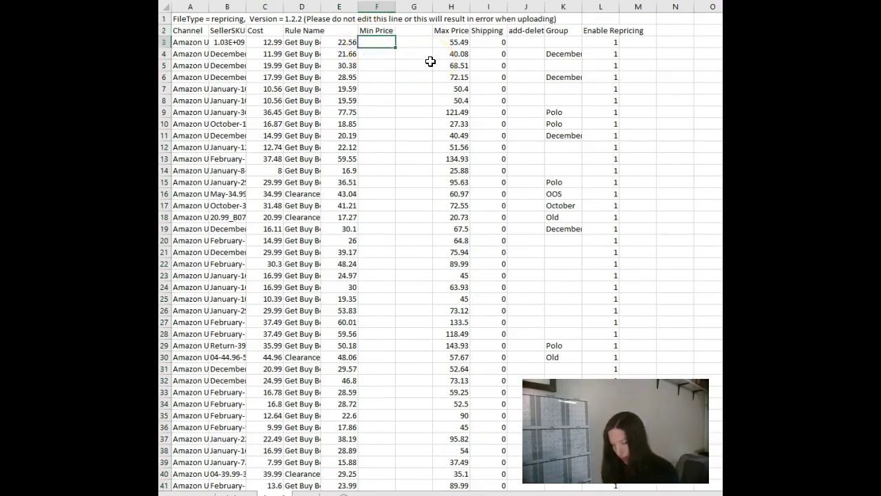
{"action": "type", "text": "="}
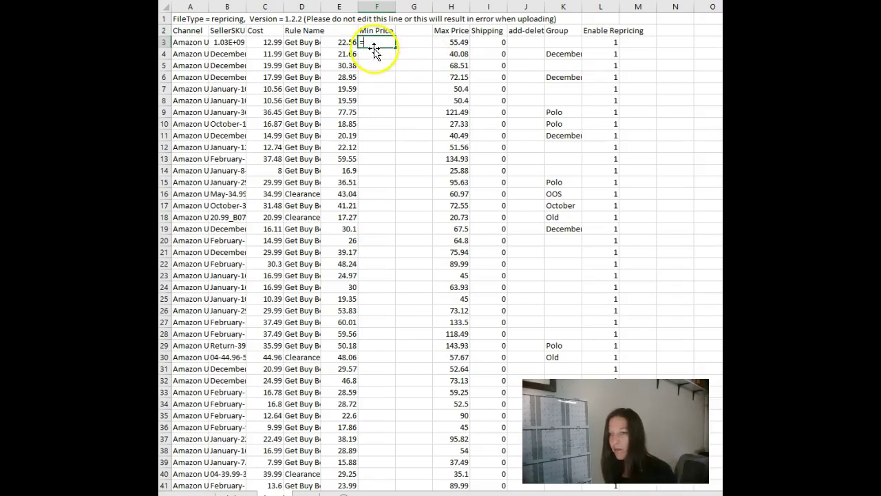
{"action": "left_click", "coordinate": [350, 43]}
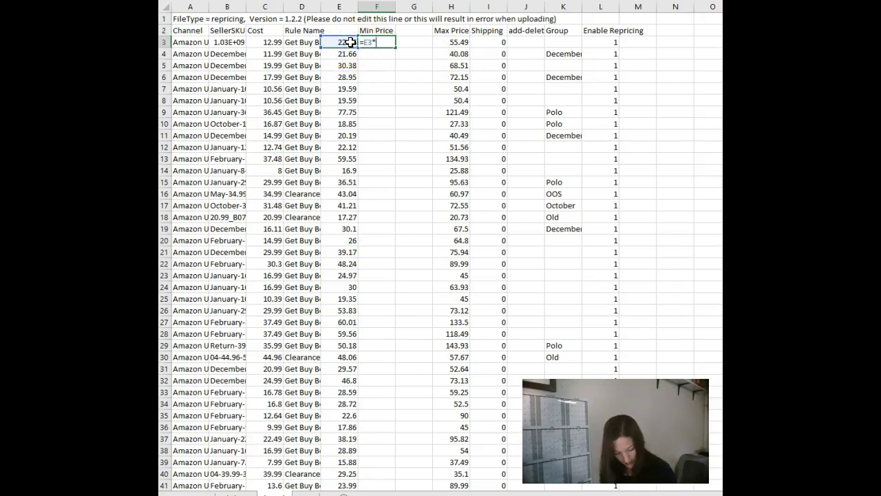
{"action": "key", "text": "Return"}
{"action": "left_click", "coordinate": [378, 42]}
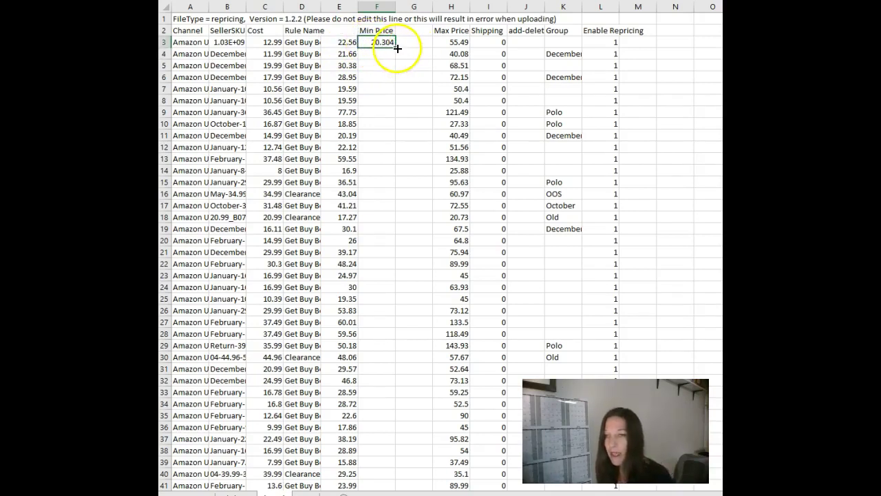
{"action": "double_click", "coordinate": [396, 47]}
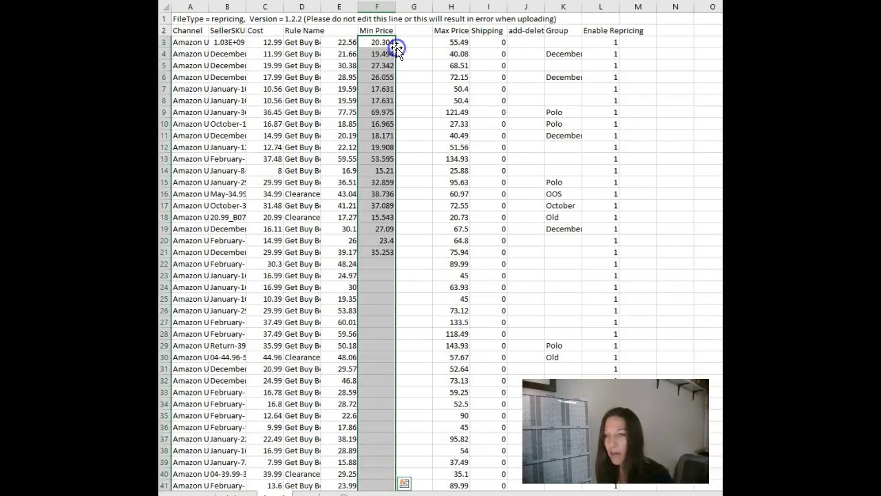
Move the Max Price header to G2 and fill column G with =H3*.75 down every row
{"action": "left_click", "coordinate": [438, 30]}
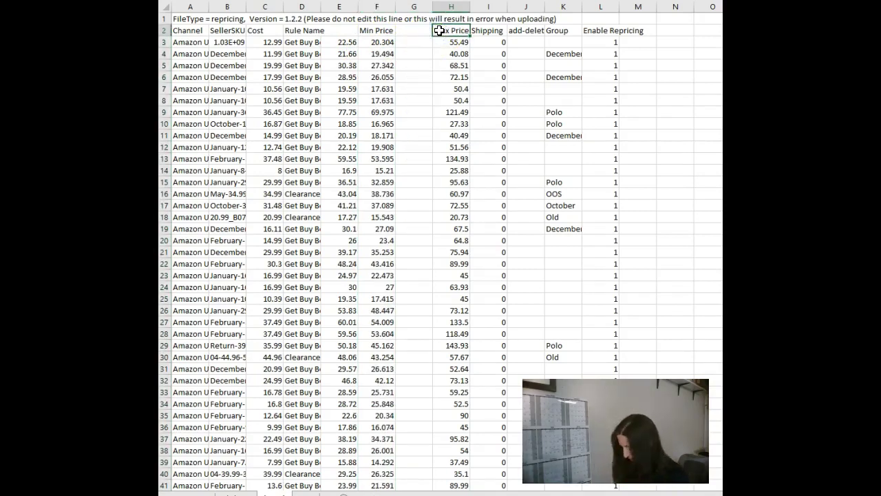
{"action": "left_click_drag", "start_coordinate": [438, 30], "coordinate": [407, 29]}
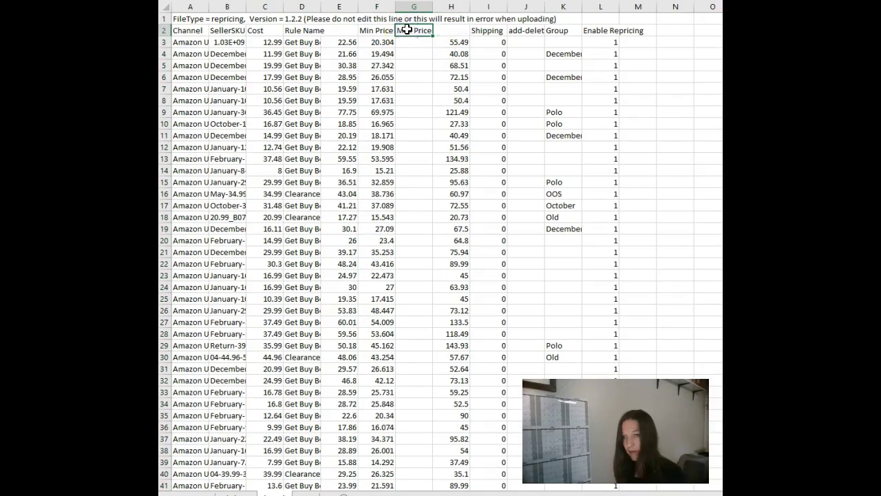
{"action": "left_click", "coordinate": [416, 41]}
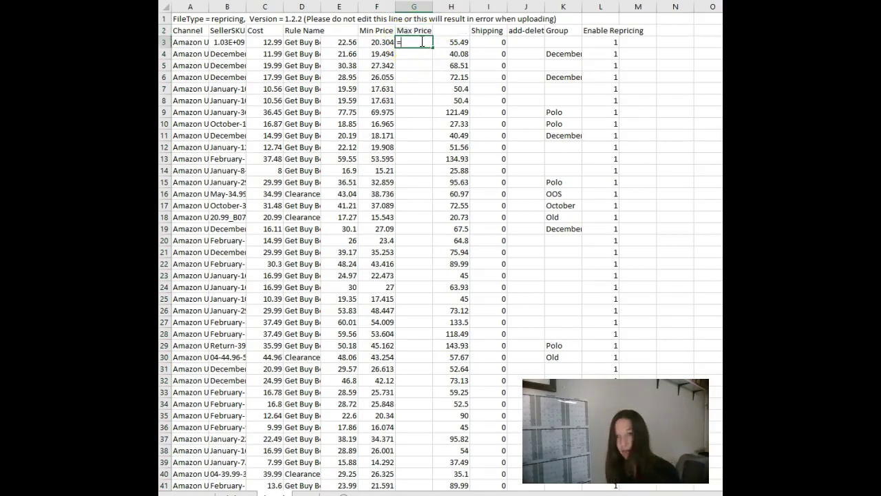
{"action": "type", "text": "="}
{"action": "left_click", "coordinate": [444, 42]}
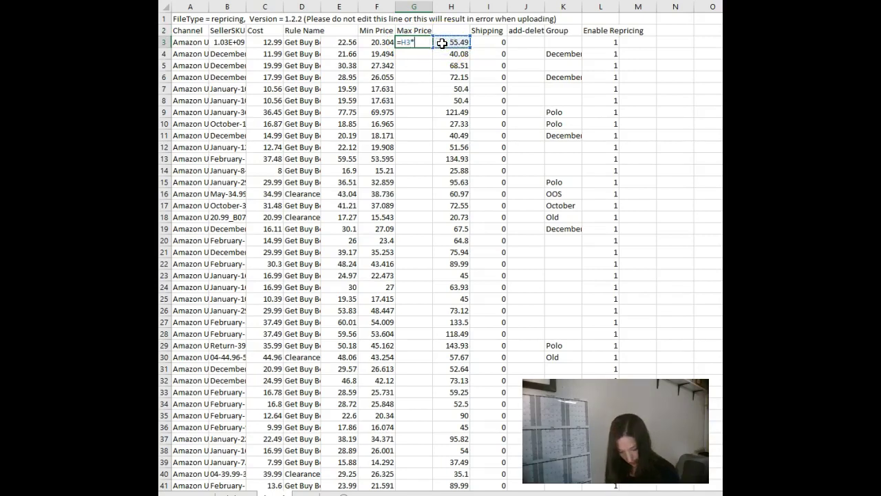
{"action": "key", "text": "Return"}
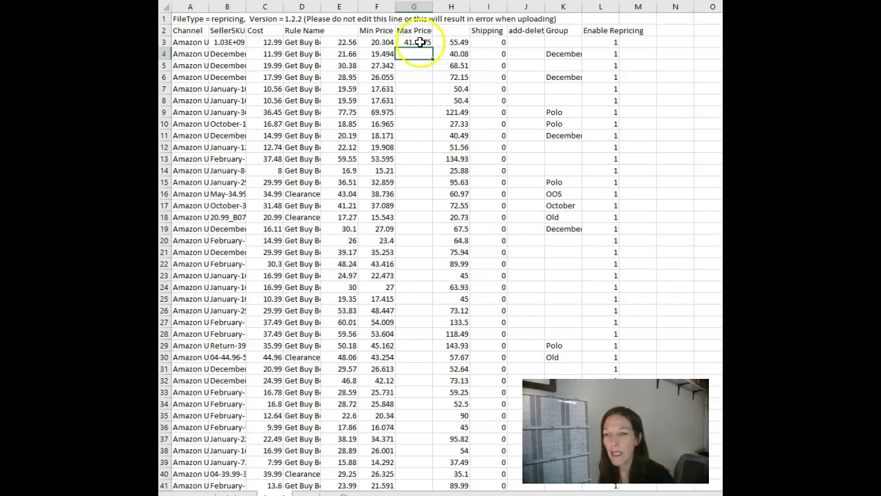
{"action": "left_click", "coordinate": [424, 42]}
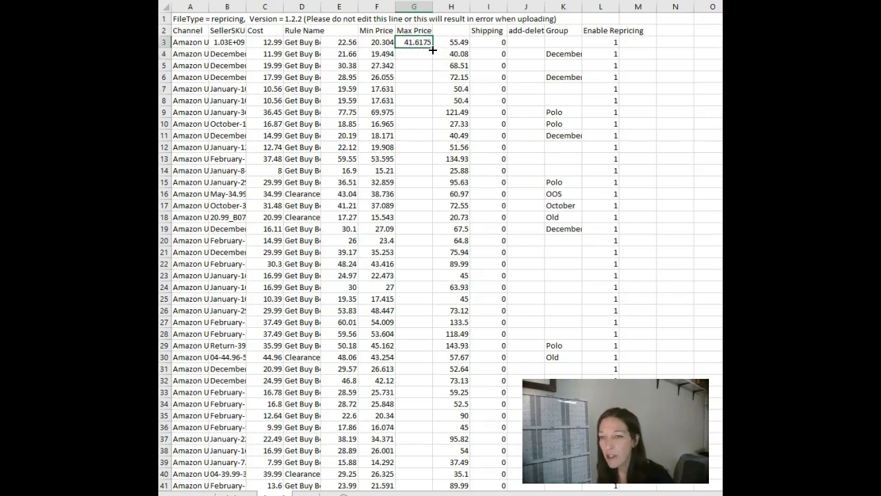
{"action": "double_click", "coordinate": [432, 48]}
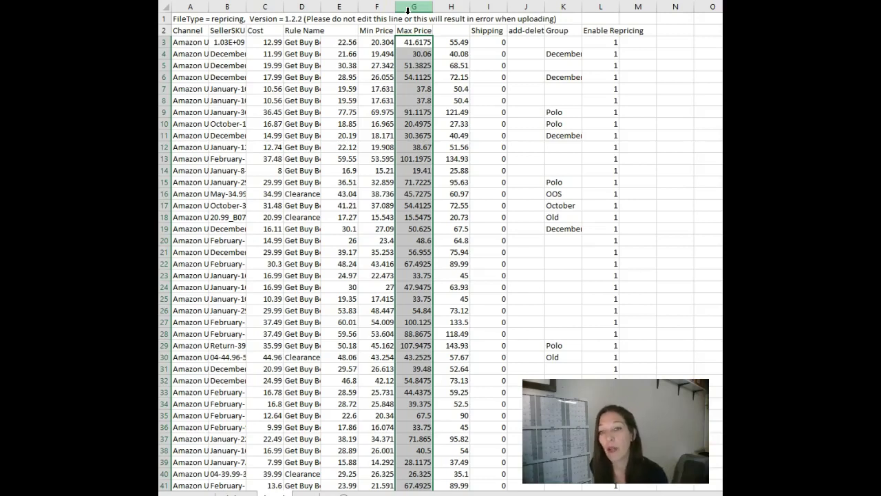
Format columns F and G as Number with 2 decimal places
{"action": "left_click", "coordinate": [406, 6]}
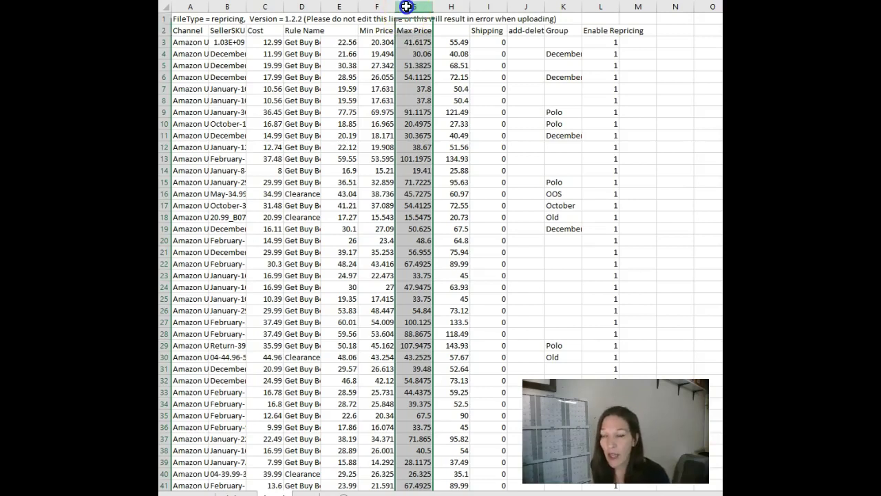
{"action": "left_click_drag", "start_coordinate": [397, 12], "coordinate": [388, 12]}
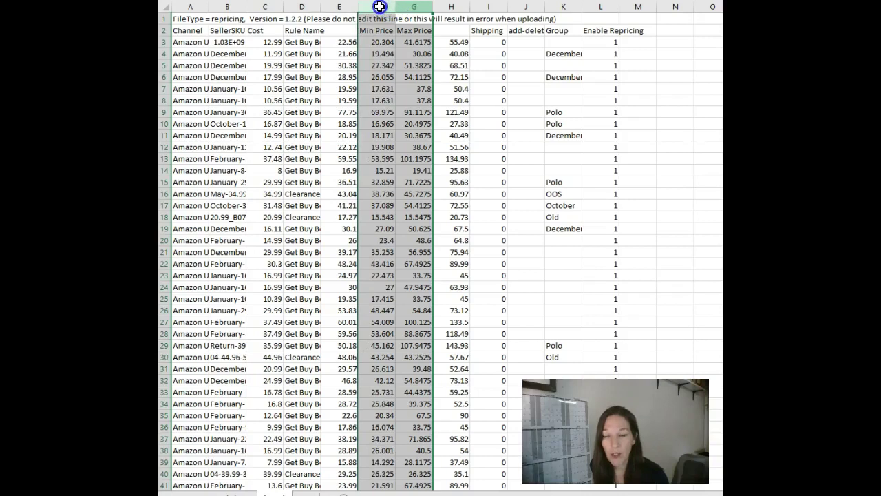
{"action": "right_click", "coordinate": [379, 55]}
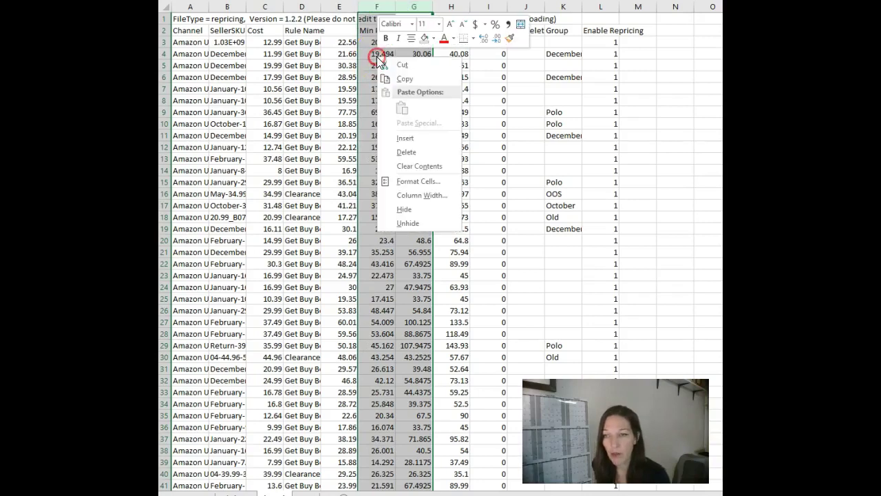
{"action": "left_click", "coordinate": [409, 179]}
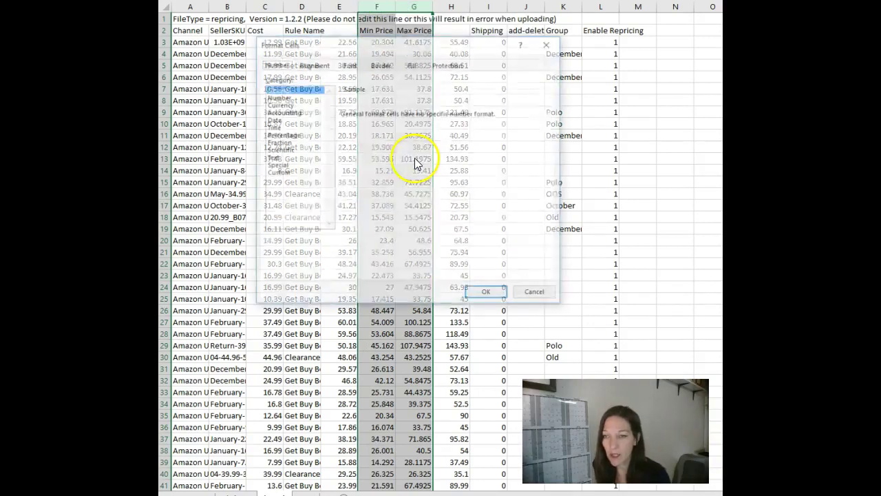
{"action": "left_click", "coordinate": [278, 97]}
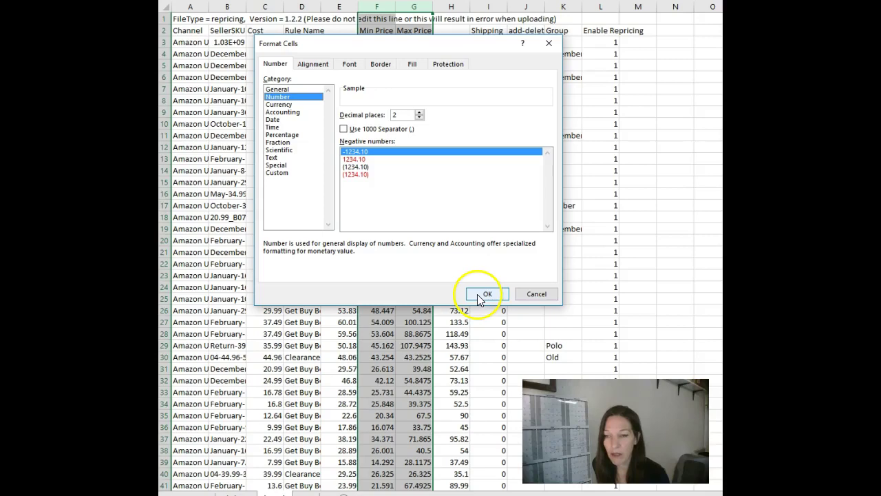
{"action": "left_click", "coordinate": [479, 294]}
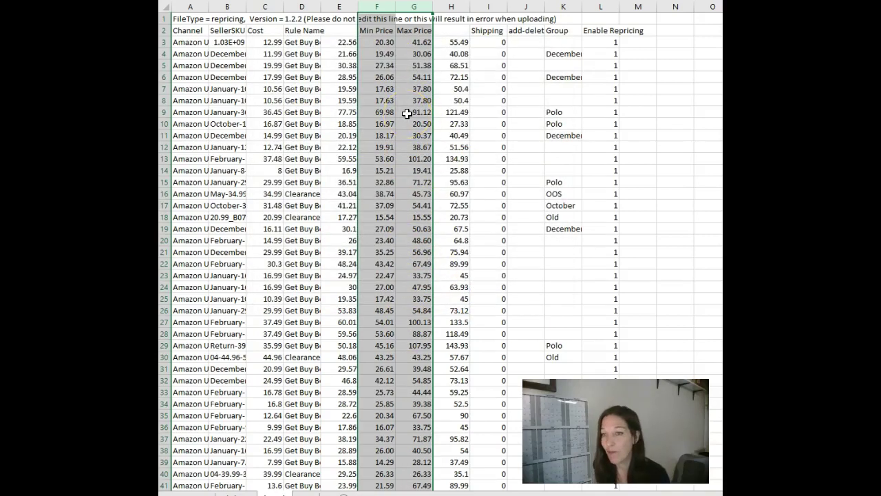
{"action": "right_click", "coordinate": [385, 47]}
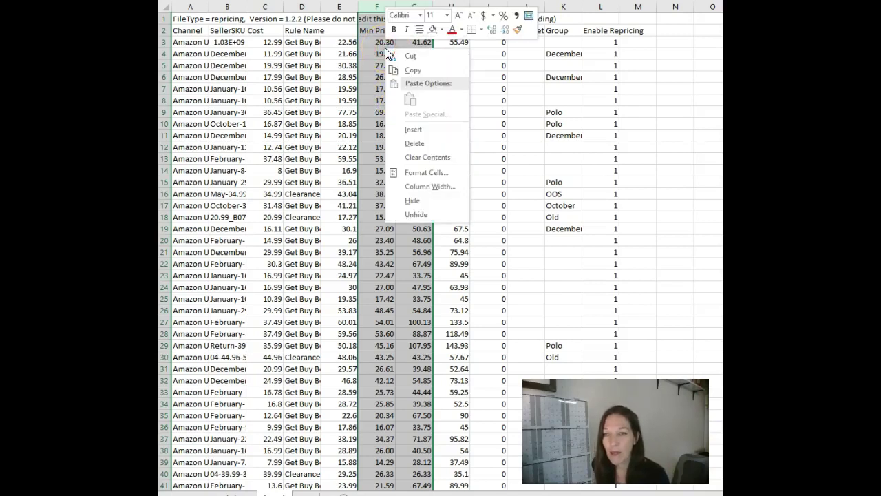
{"action": "key", "text": "Escape"}
{"action": "left_click", "coordinate": [375, 42]}
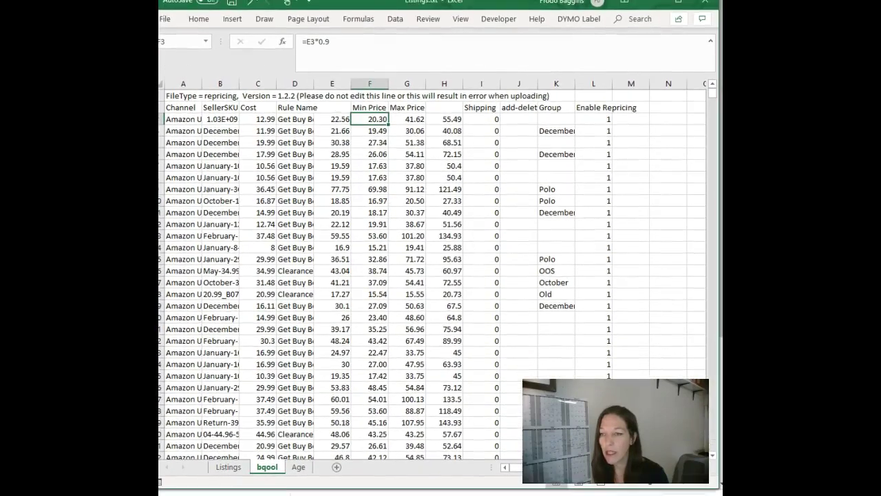
{"action": "left_click", "coordinate": [367, 133]}
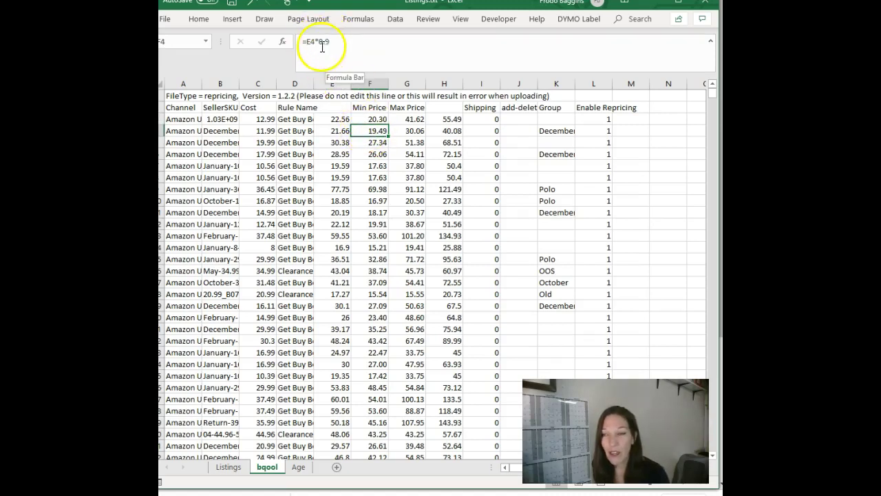
{"action": "left_click", "coordinate": [377, 165]}
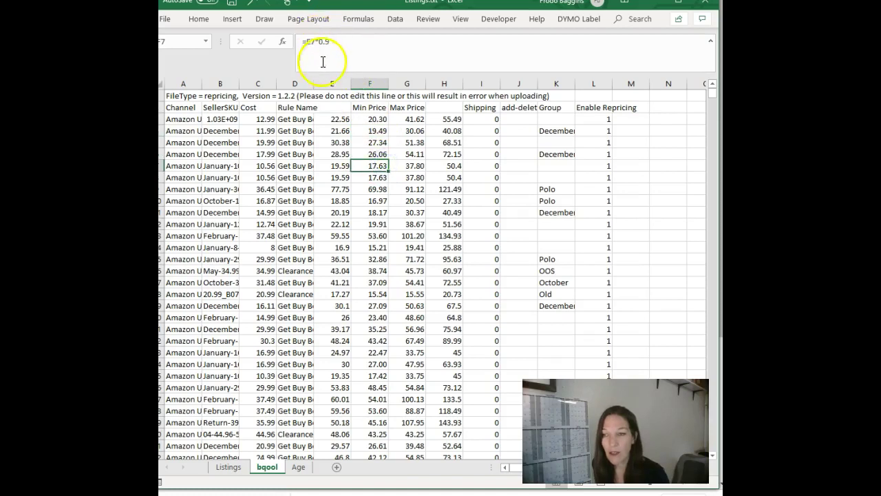
{"action": "left_click", "coordinate": [365, 119]}
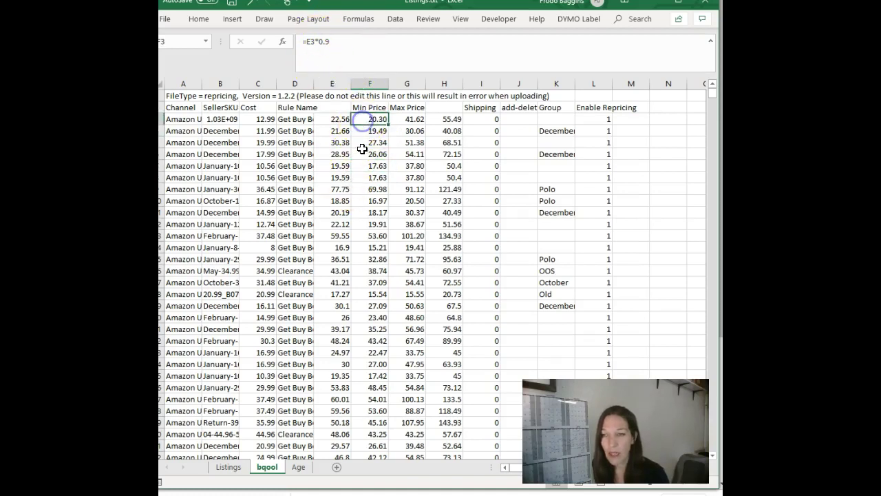
Copy the Min Price and Max Price columns and paste them back as values
{"action": "left_click_drag", "start_coordinate": [366, 86], "coordinate": [399, 85]}
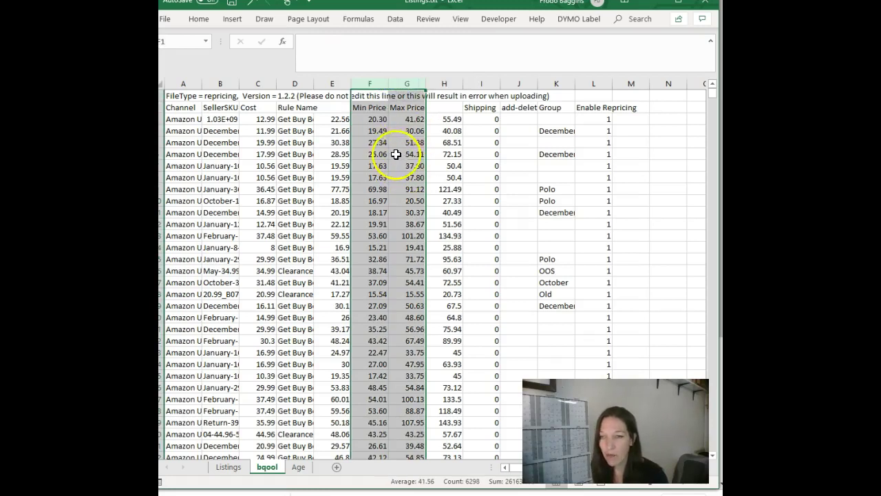
{"action": "right_click", "coordinate": [382, 132]}
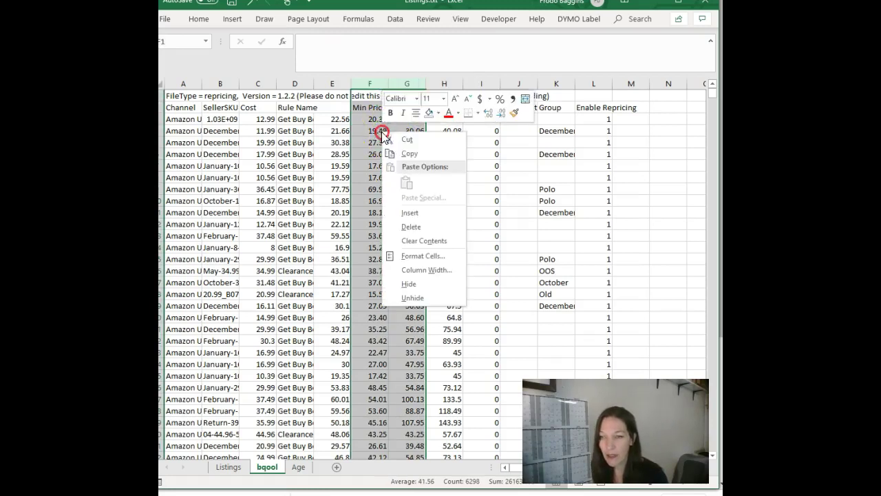
{"action": "left_click", "coordinate": [417, 152]}
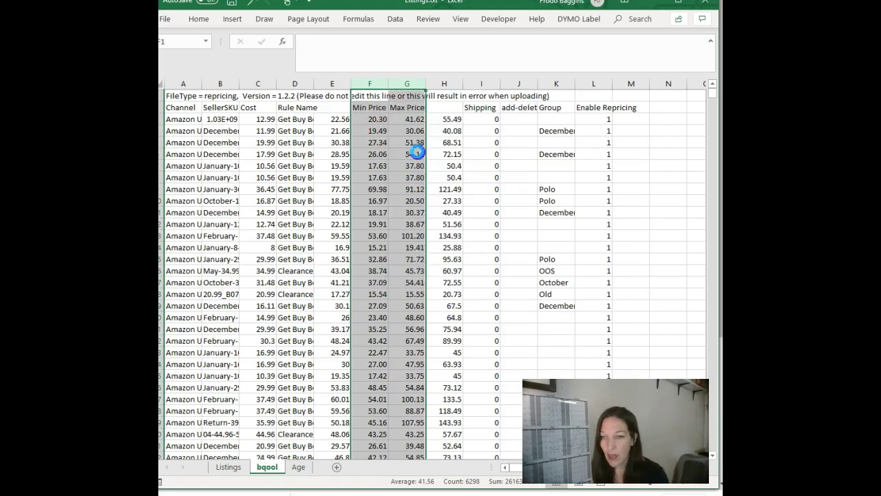
{"action": "right_click", "coordinate": [380, 141]}
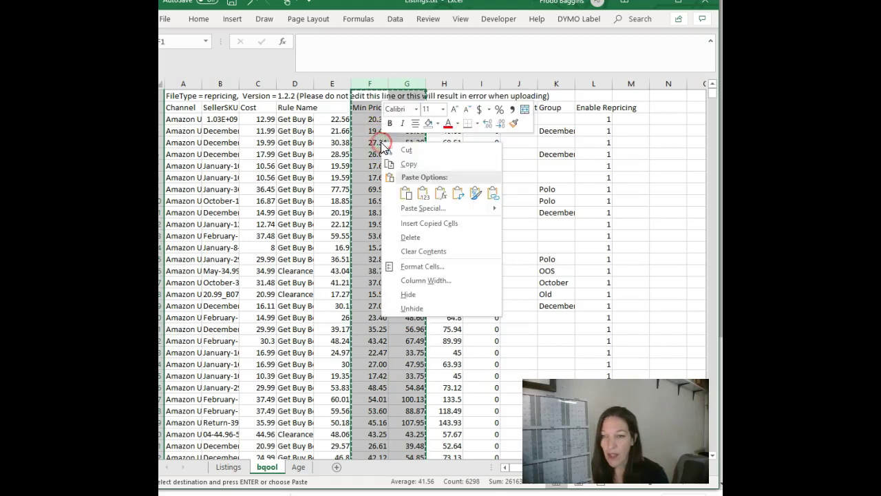
{"action": "left_click", "coordinate": [421, 194]}
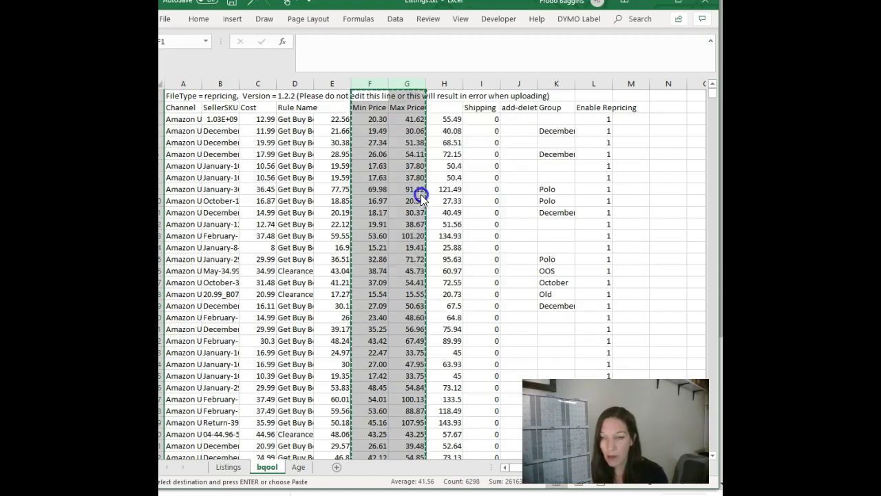
Verify F3 (27.342) and several Max Price cells now hold plain values
{"action": "left_click", "coordinate": [378, 166]}
{"action": "left_click", "coordinate": [378, 142]}
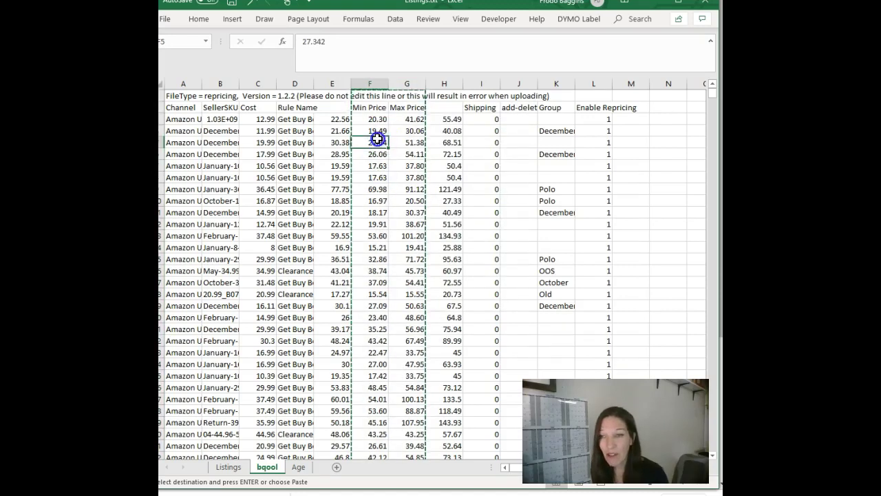
{"action": "left_click", "coordinate": [398, 142]}
{"action": "left_click", "coordinate": [398, 189]}
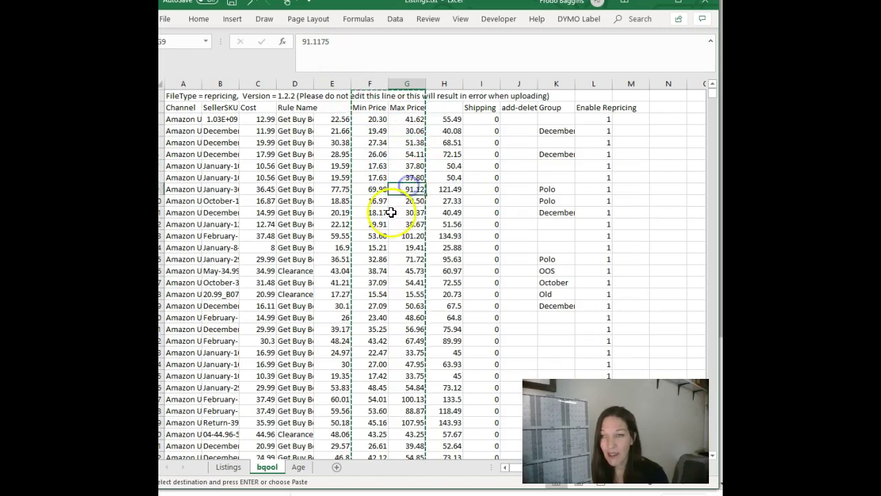
{"action": "left_click", "coordinate": [390, 214]}
{"action": "left_click", "coordinate": [398, 292]}
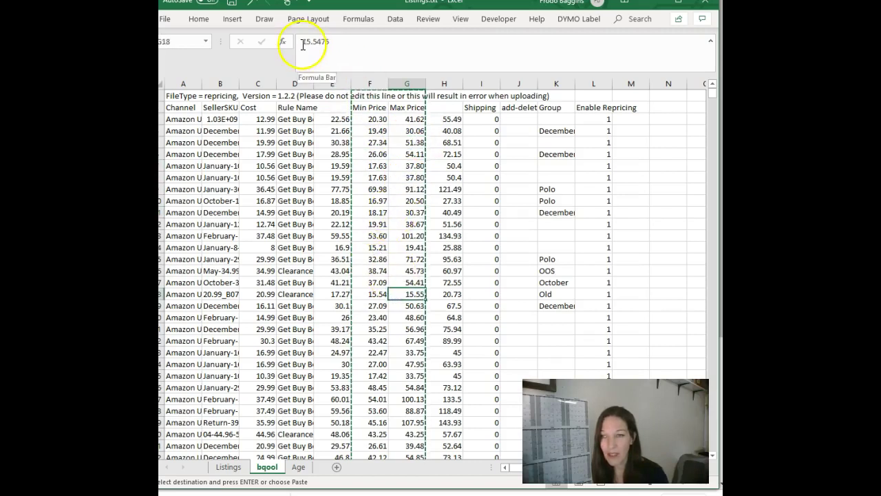
{"action": "left_click", "coordinate": [378, 142]}
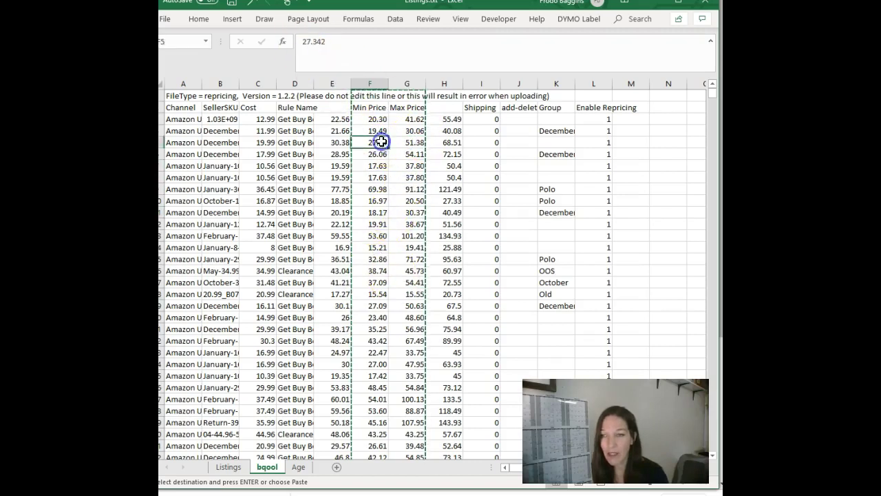
Delete the unlabeled old price column E
{"action": "left_click", "coordinate": [396, 178]}
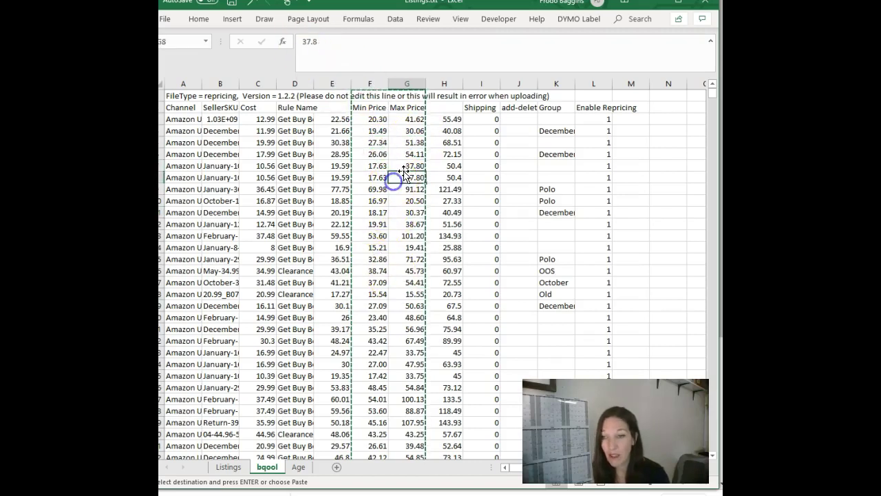
{"action": "left_click", "coordinate": [335, 85]}
{"action": "right_click", "coordinate": [335, 86]}
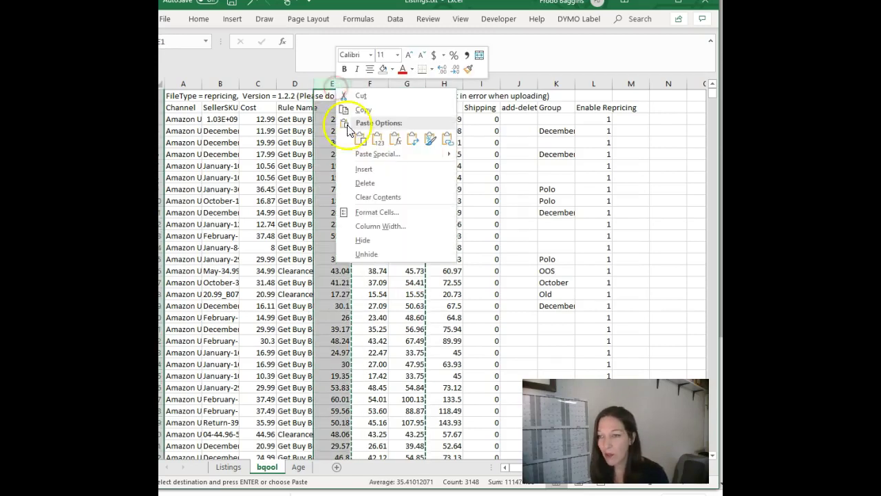
{"action": "left_click", "coordinate": [364, 182]}
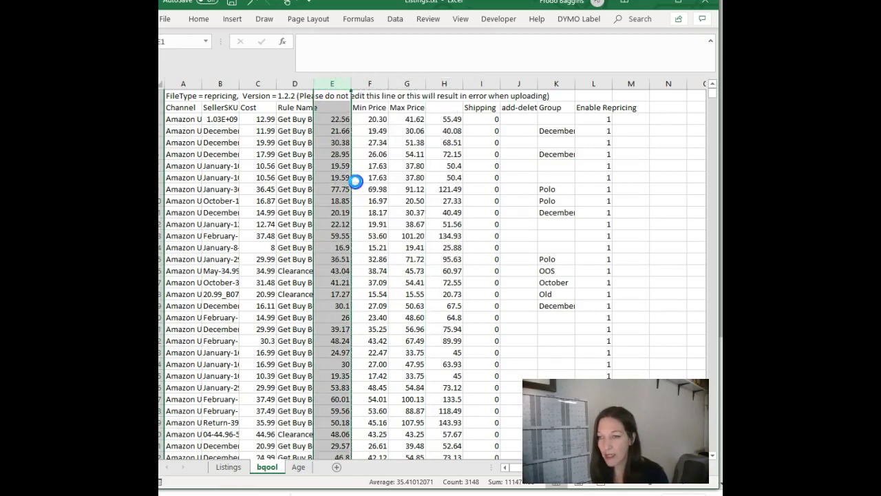
Delete the leftover old price column after Max Price and save Listings.txt
{"action": "left_click", "coordinate": [408, 84]}
{"action": "right_click", "coordinate": [408, 85]}
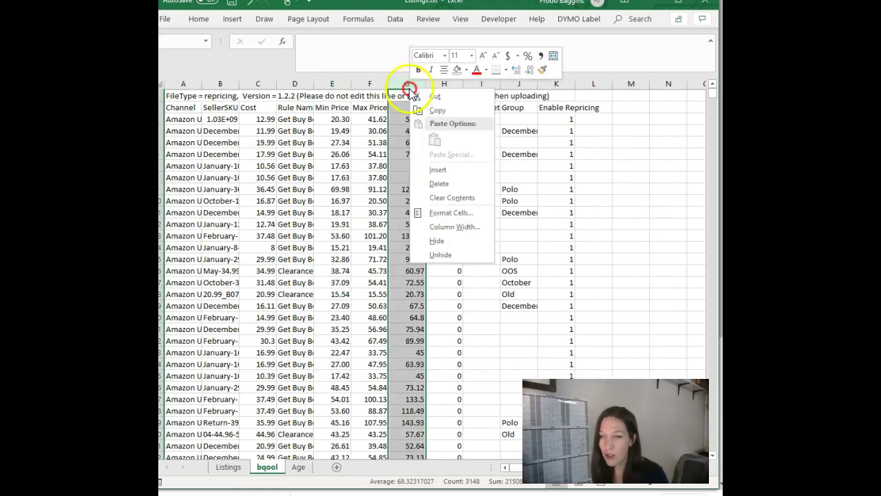
{"action": "left_click", "coordinate": [436, 183]}
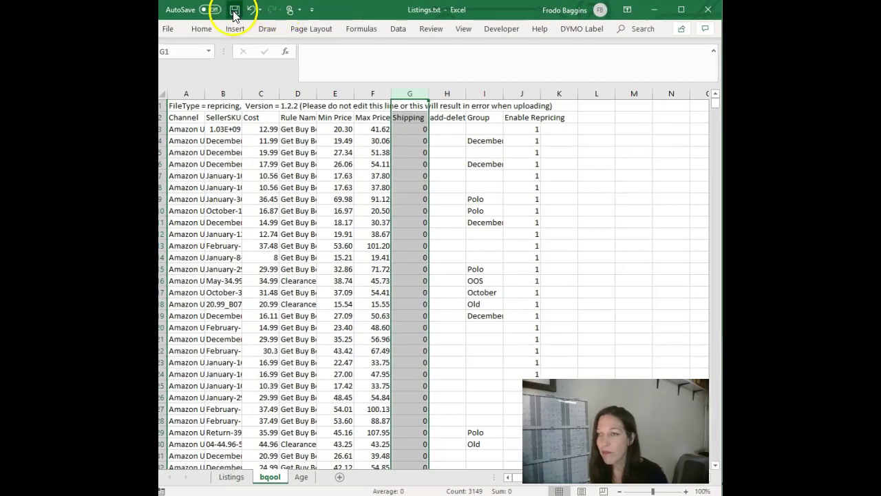
{"action": "left_click", "coordinate": [235, 10]}
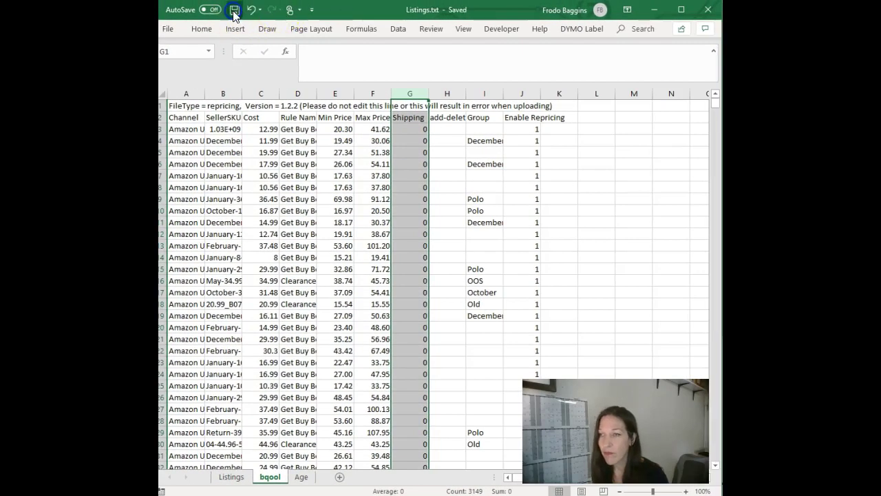
Minimize Excel, choose Listings.txt from Downloads and upload it to BQool
{"action": "left_click", "coordinate": [653, 9]}
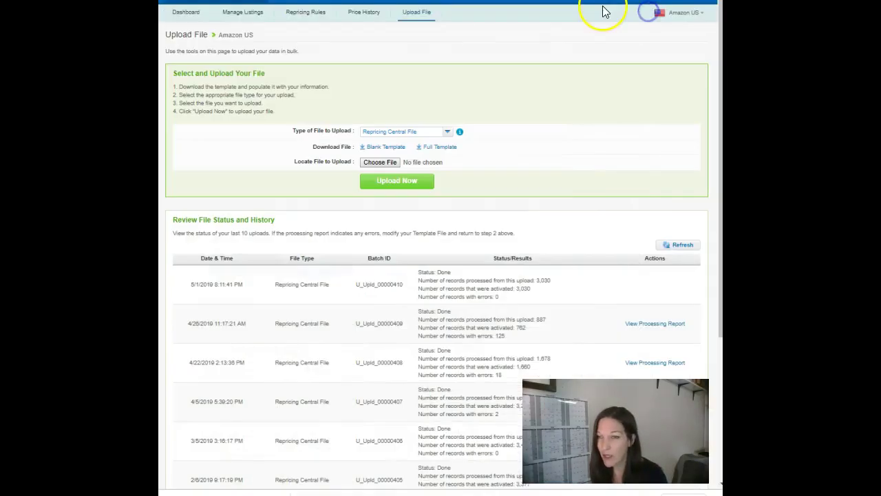
{"action": "left_click", "coordinate": [375, 163]}
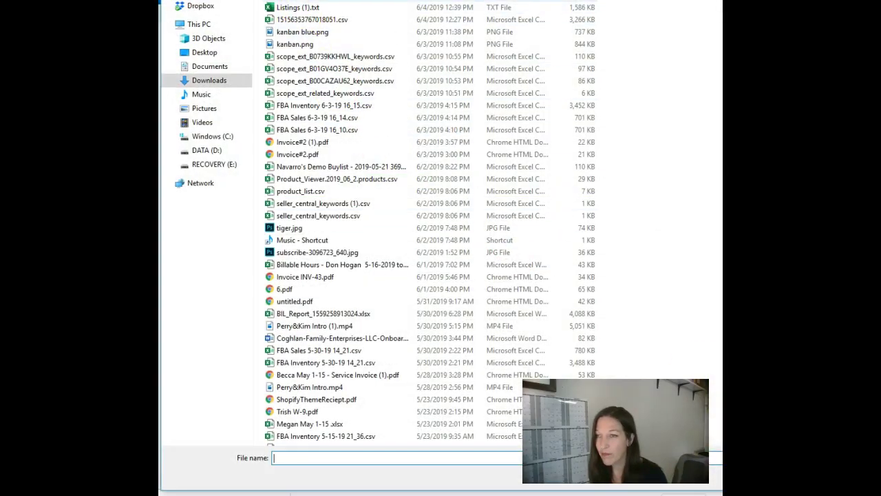
{"action": "double_click", "coordinate": [303, 1]}
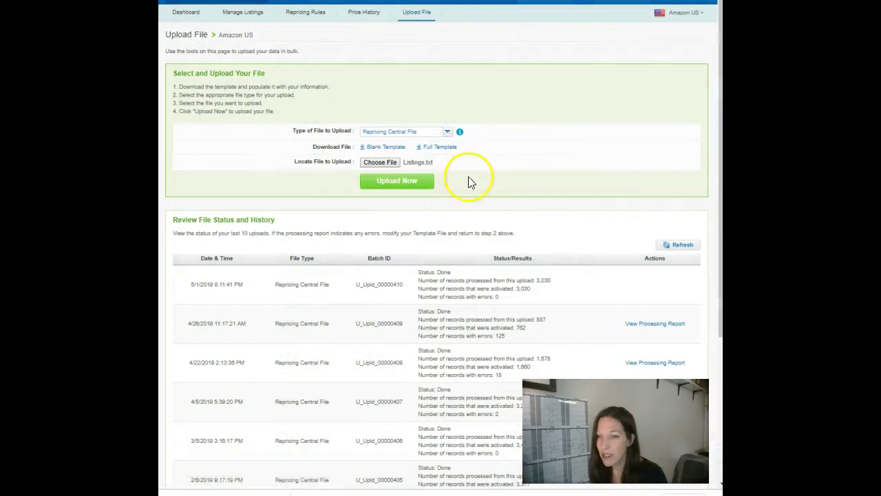
{"action": "left_click", "coordinate": [398, 180]}
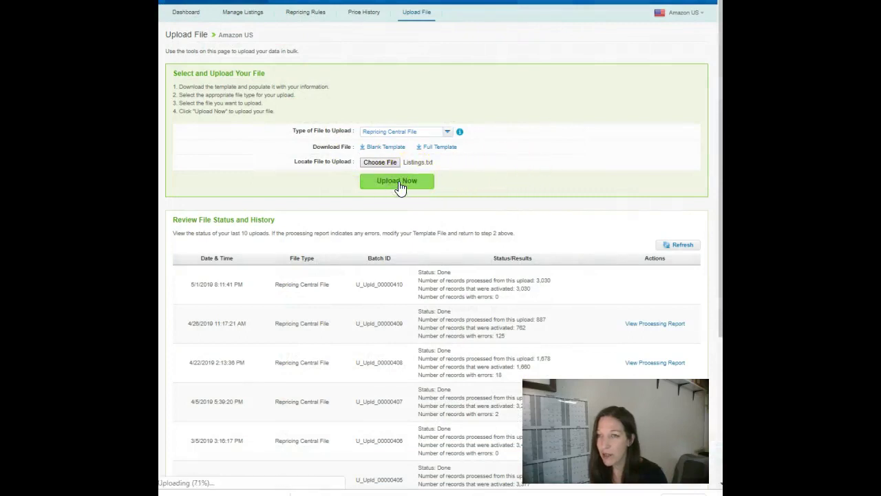
{"action": "left_click", "coordinate": [526, 190]}
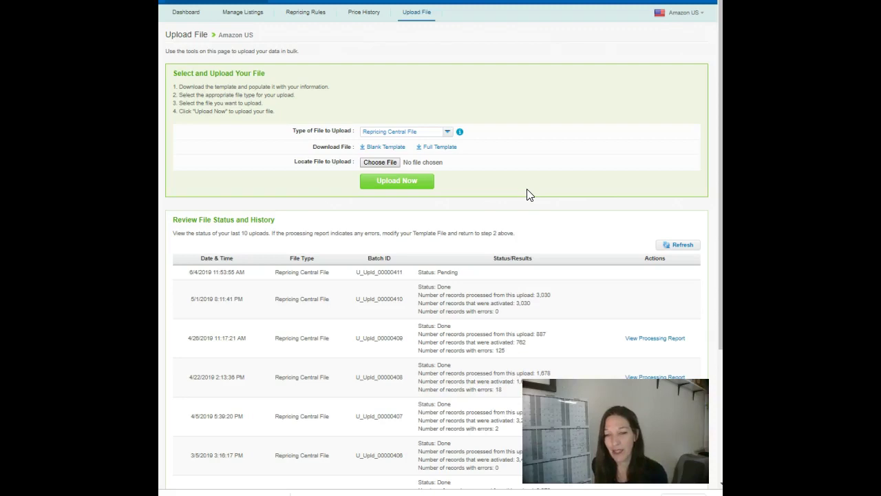
{"action": "left_click", "coordinate": [532, 191]}
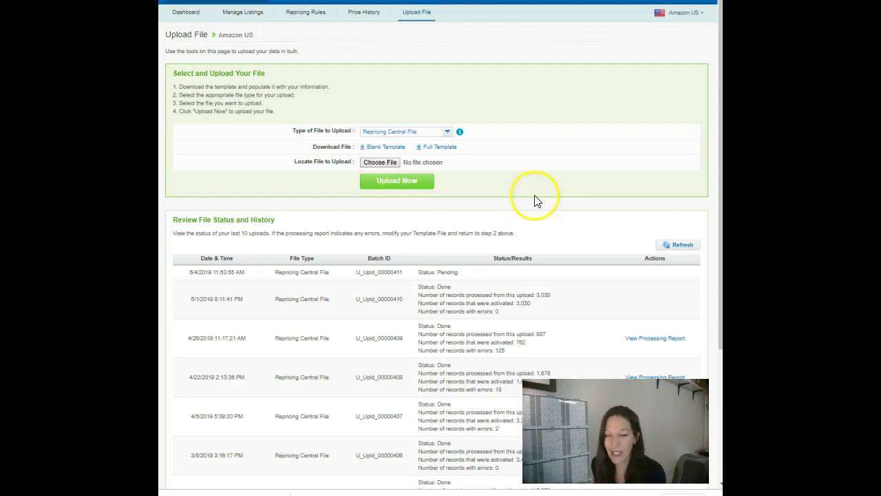
{"action": "scroll", "coordinate": [524, 183], "scroll_direction": "down", "scroll_amount": 1}
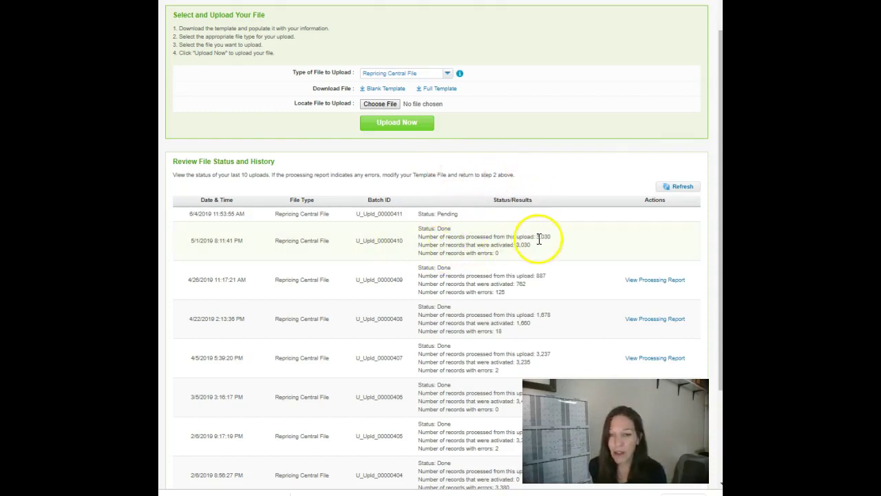
{"action": "left_click", "coordinate": [682, 190]}
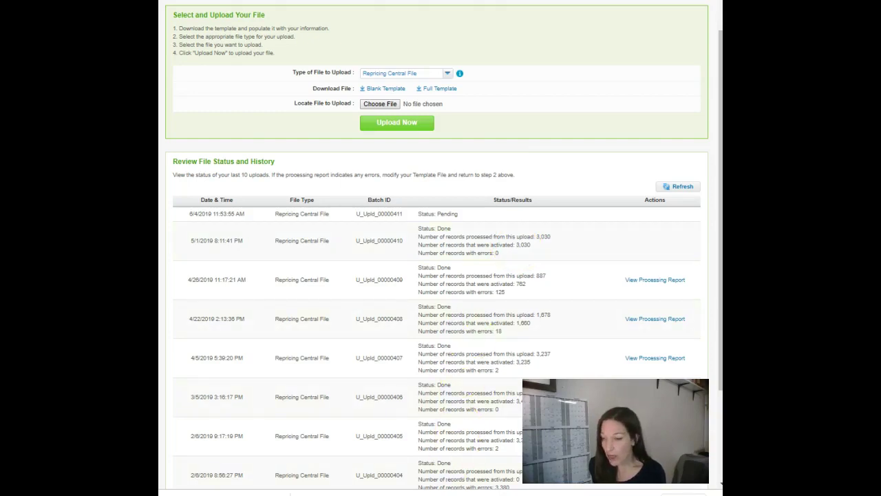
{"action": "mouse_move", "coordinate": [298, 493]}
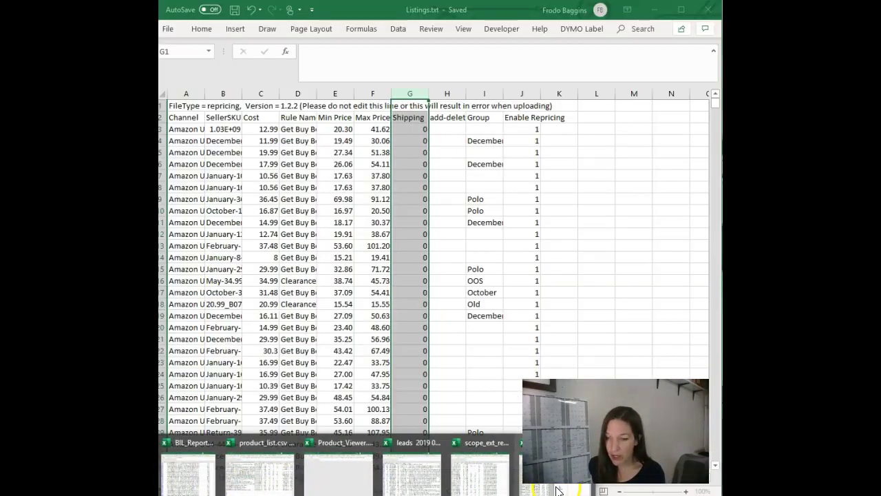
Back in Excel, insert a blank column F before Max Price
{"action": "left_click", "coordinate": [557, 482]}
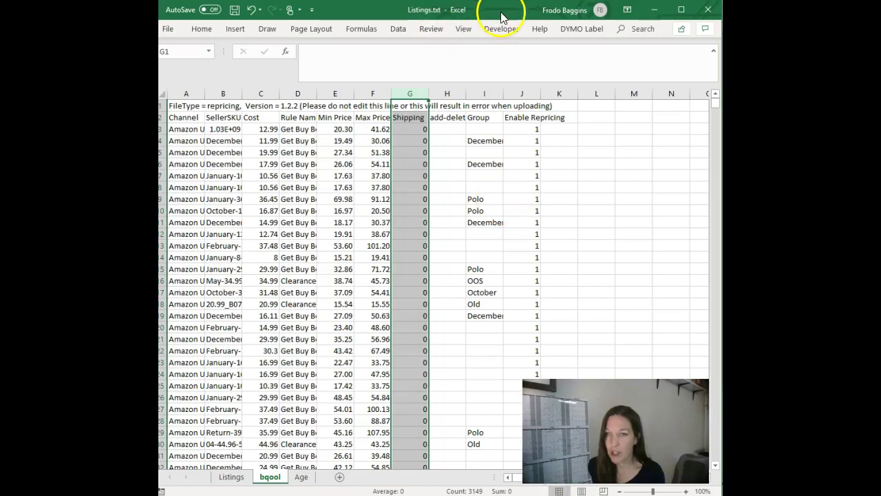
{"action": "left_click_drag", "start_coordinate": [515, 12], "coordinate": [517, 9]}
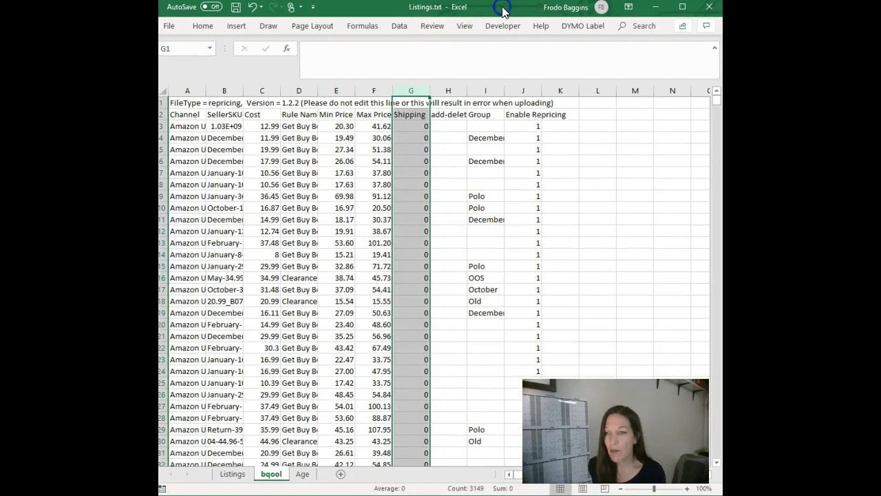
{"action": "left_click", "coordinate": [373, 91]}
{"action": "right_click", "coordinate": [373, 95]}
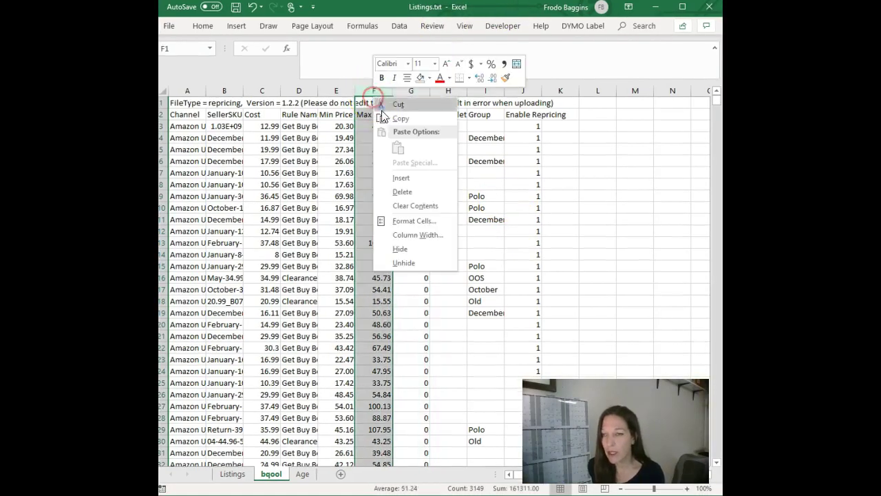
{"action": "left_click", "coordinate": [401, 178]}
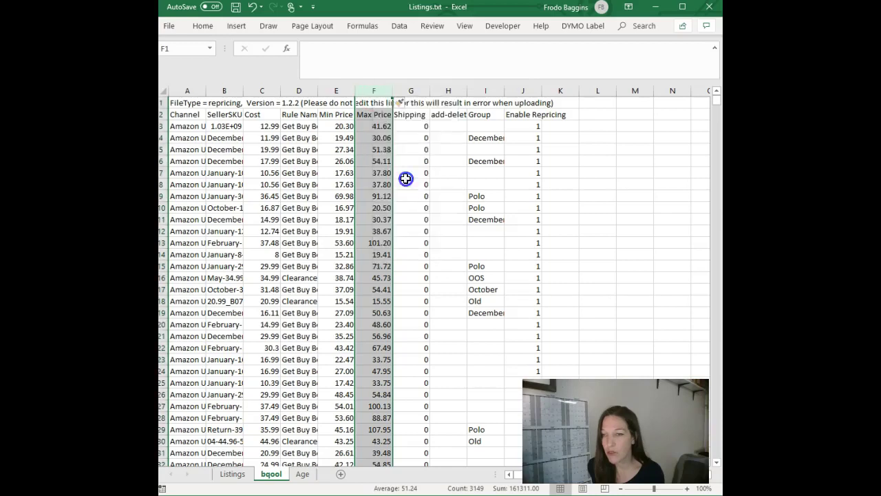
Enter =MAX(G3,E3*1.1) in F3, giving 41.62
{"action": "left_click", "coordinate": [373, 126]}
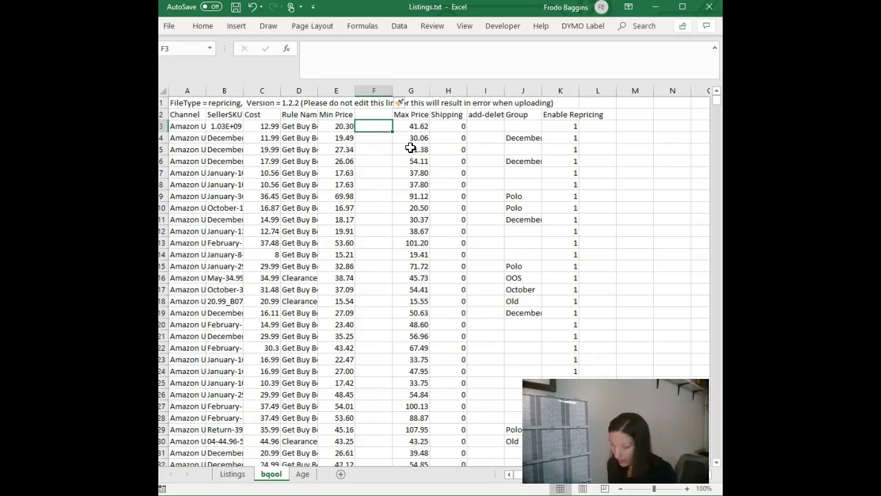
{"action": "type", "text": "="}
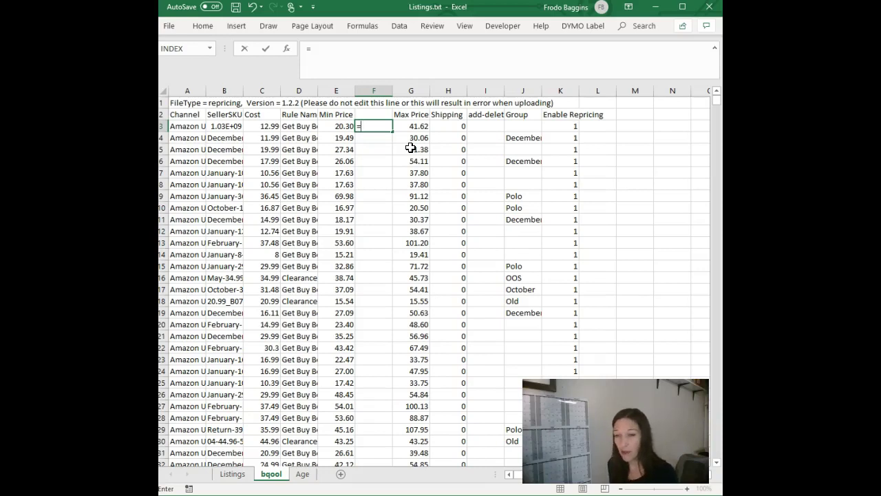
{"action": "type", "text": "max("}
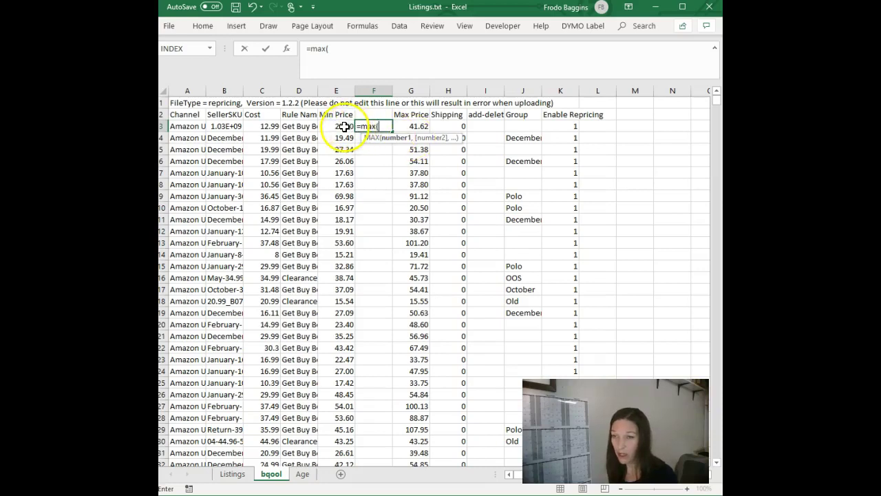
{"action": "left_click", "coordinate": [405, 126]}
{"action": "type", "text": ","}
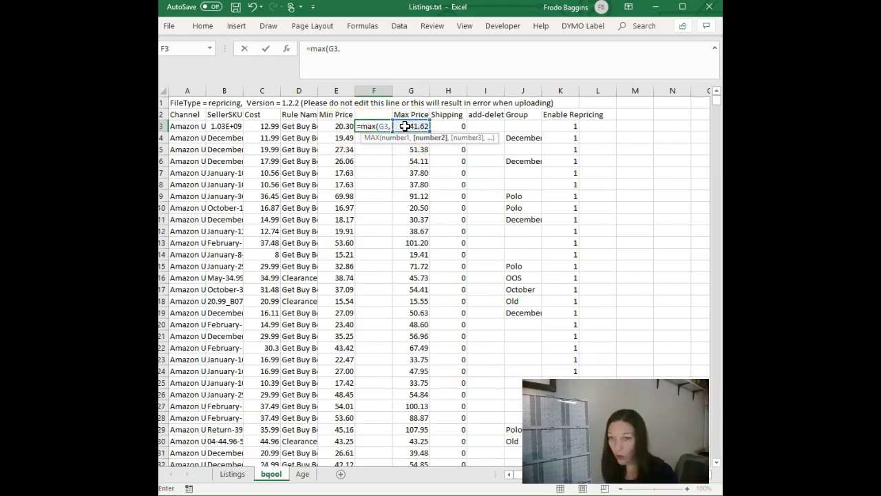
{"action": "left_click", "coordinate": [344, 125]}
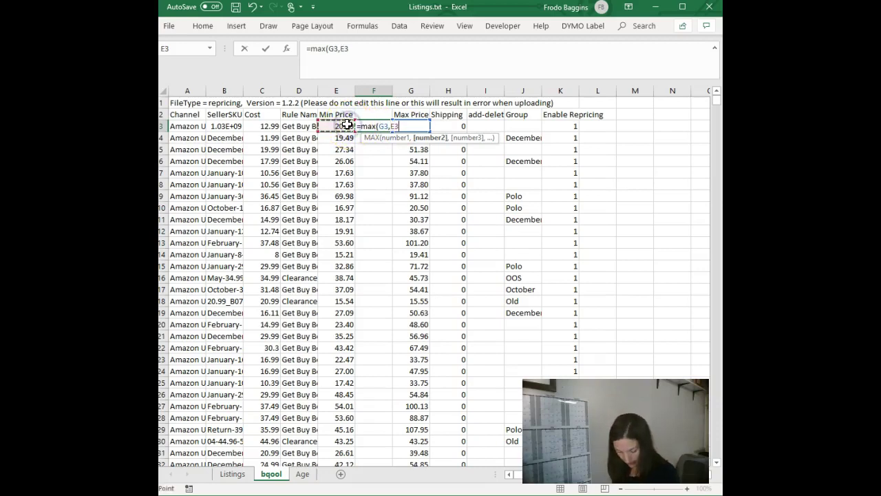
{"action": "type", "text": "*"}
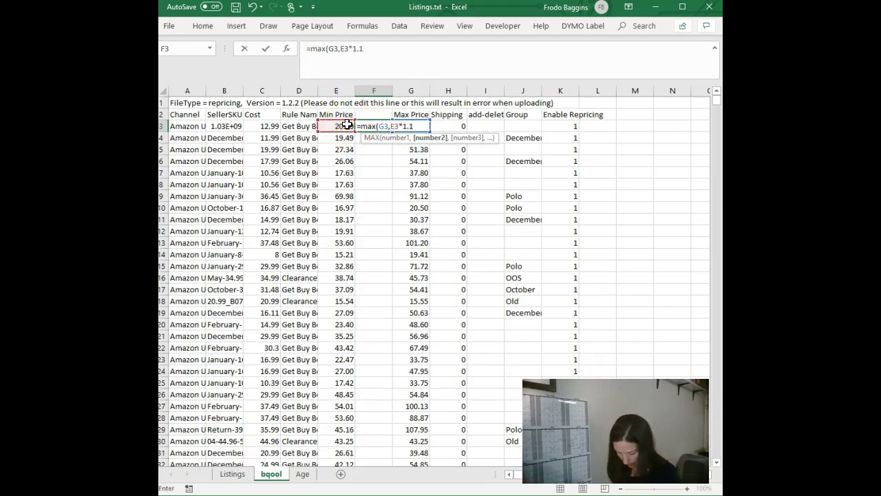
{"action": "type", "text": "1.1)"}
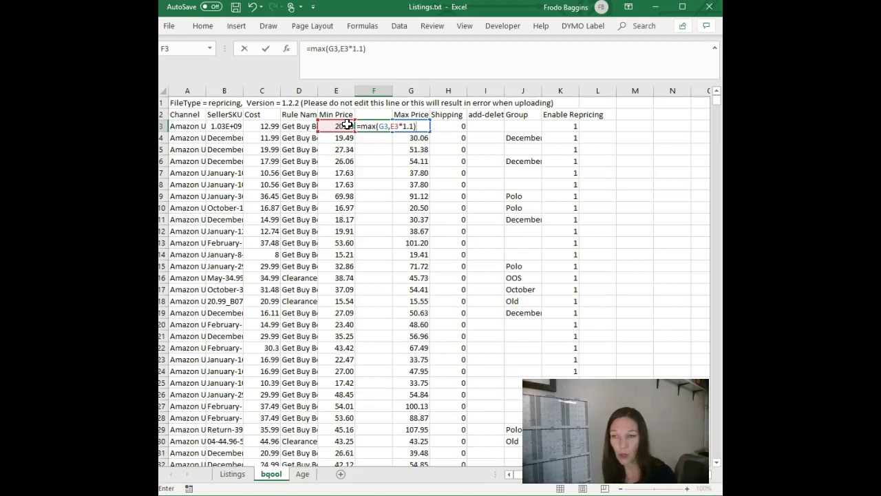
{"action": "key", "text": "Return"}
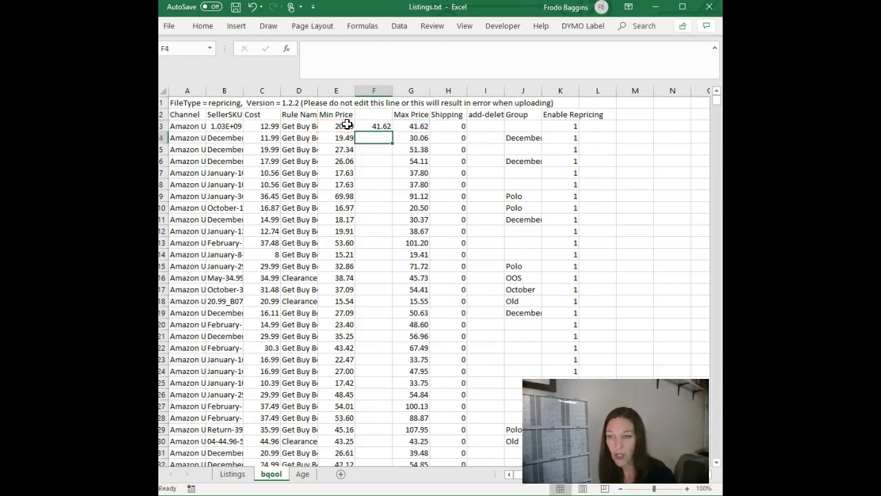
{"action": "left_click", "coordinate": [365, 129]}
Fill the MAX formula down column F and move the Max Price header to F2
{"action": "double_click", "coordinate": [391, 132]}
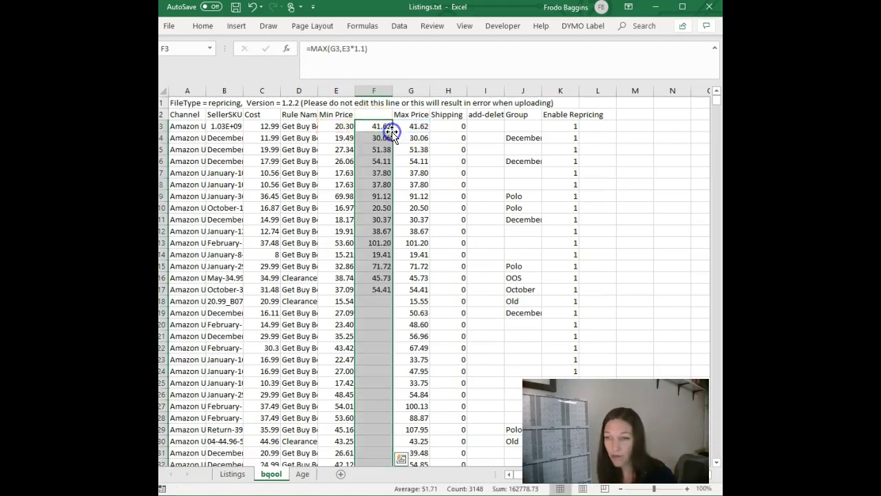
{"action": "left_click", "coordinate": [366, 91]}
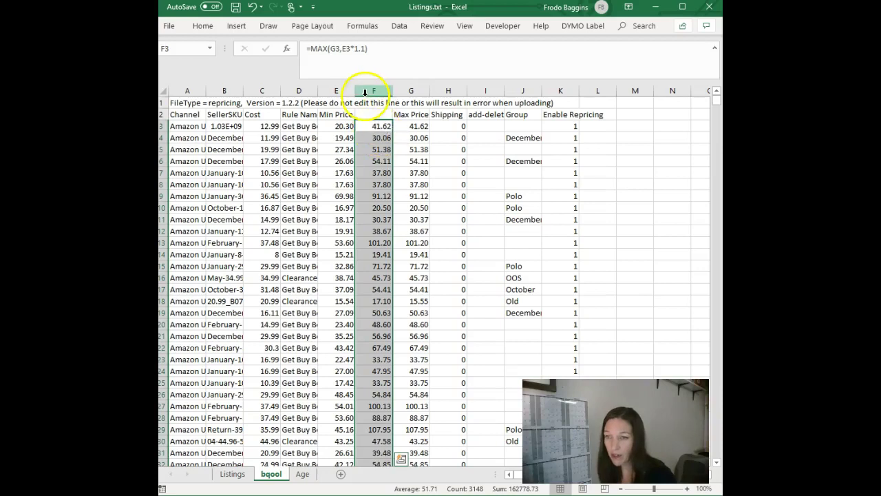
{"action": "left_click", "coordinate": [396, 115]}
{"action": "left_click_drag", "start_coordinate": [396, 116], "coordinate": [378, 112]}
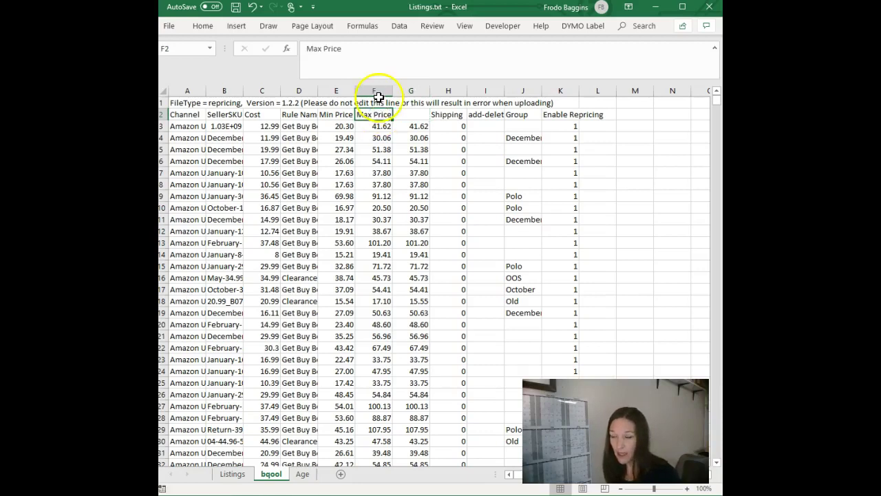
Convert column F's formulas to plain values with copy and paste values
{"action": "left_click", "coordinate": [376, 90]}
{"action": "right_click", "coordinate": [382, 130]}
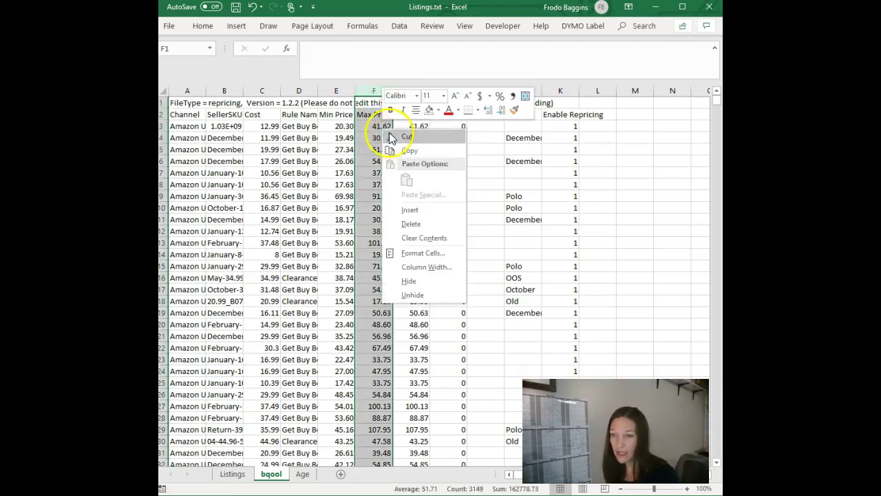
{"action": "left_click", "coordinate": [406, 150]}
{"action": "right_click", "coordinate": [378, 154]}
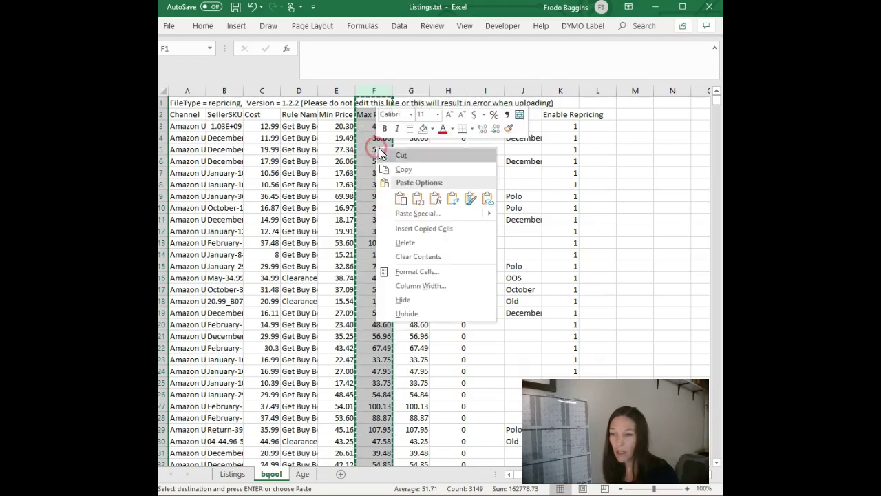
{"action": "left_click", "coordinate": [415, 197]}
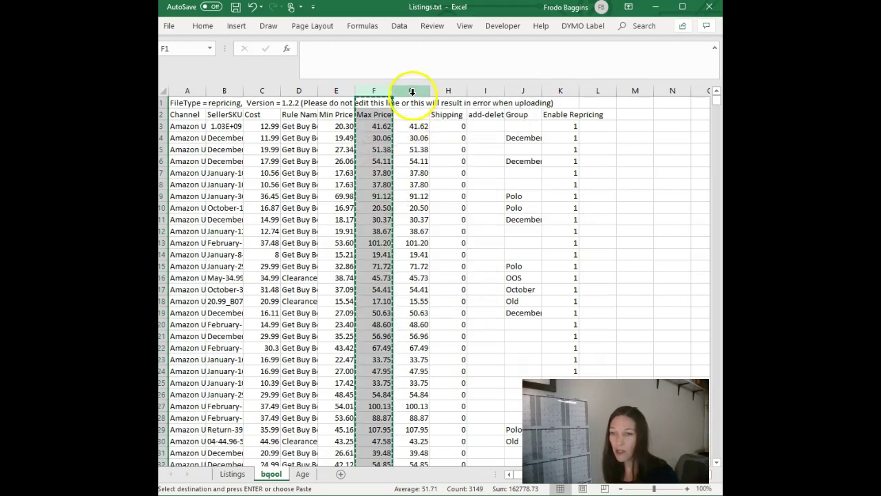
Delete the old max price column G and save Listings.txt
{"action": "left_click", "coordinate": [411, 90]}
{"action": "right_click", "coordinate": [413, 92]}
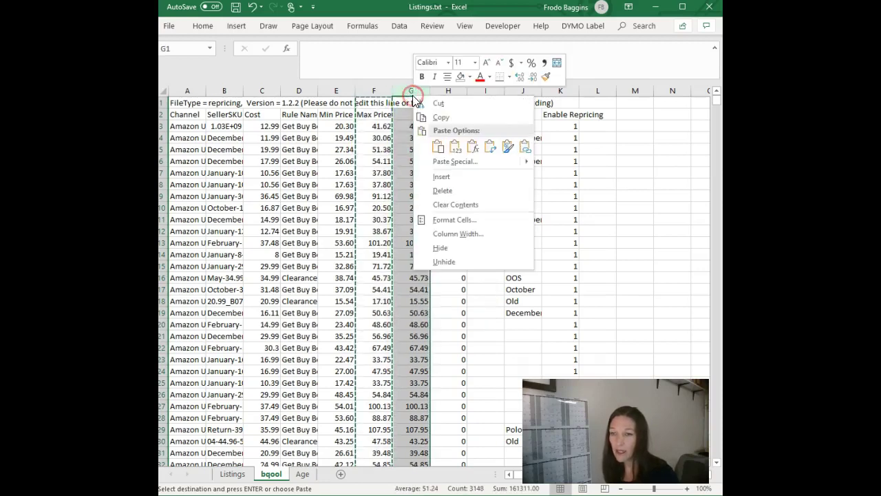
{"action": "left_click", "coordinate": [442, 190]}
{"action": "left_click", "coordinate": [354, 205]}
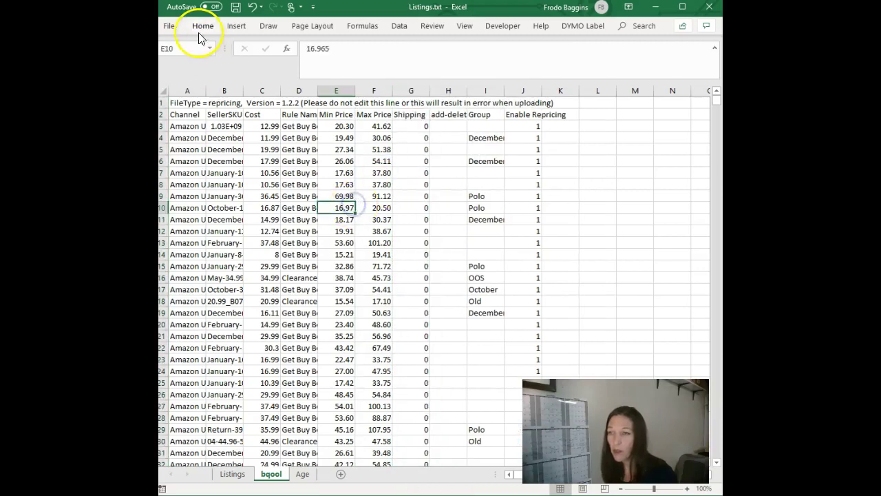
{"action": "left_click", "coordinate": [236, 8]}
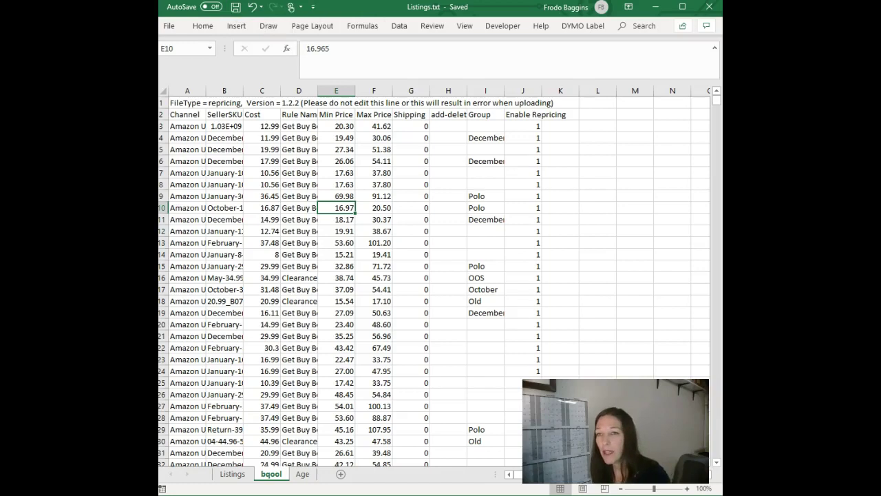
{"action": "key", "text": "alt+Tab"}
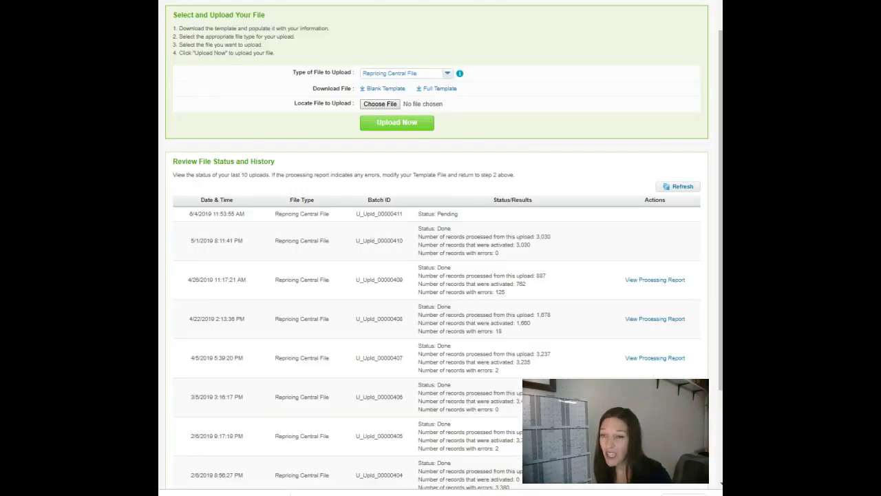
{"action": "scroll", "coordinate": [523, 184], "scroll_direction": "up", "scroll_amount": 2}
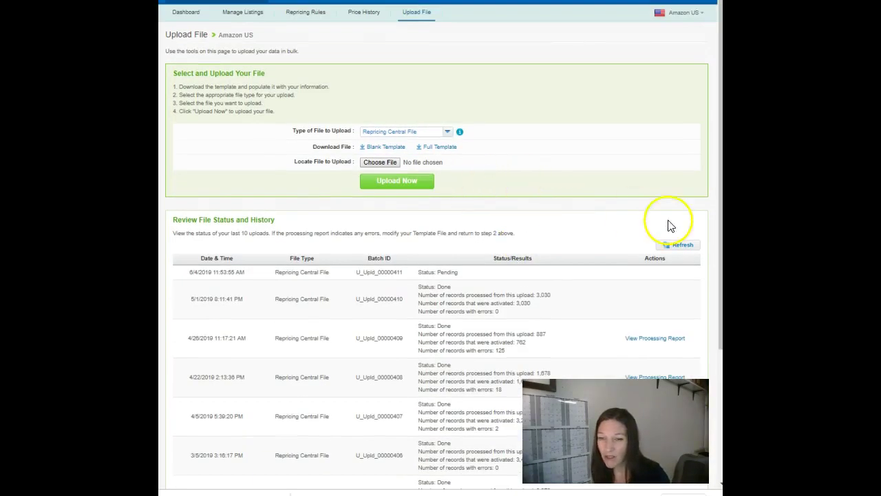
{"action": "left_click", "coordinate": [676, 245]}
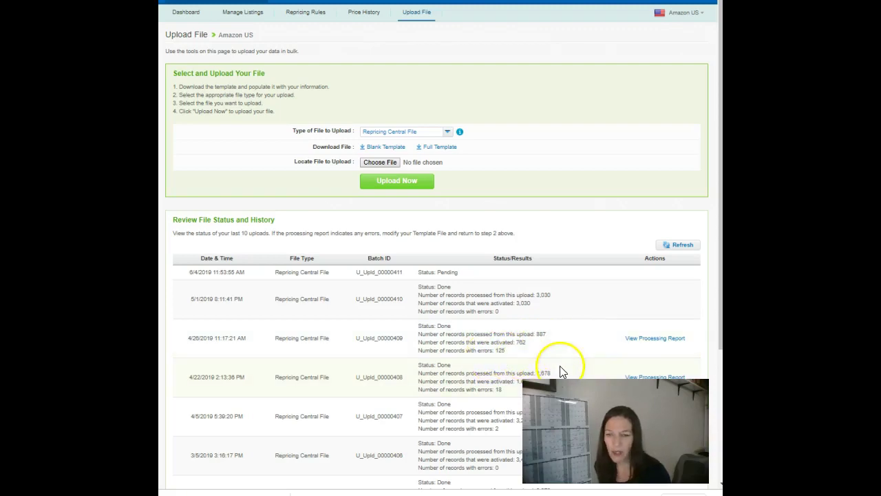
{"action": "left_click", "coordinate": [677, 246]}
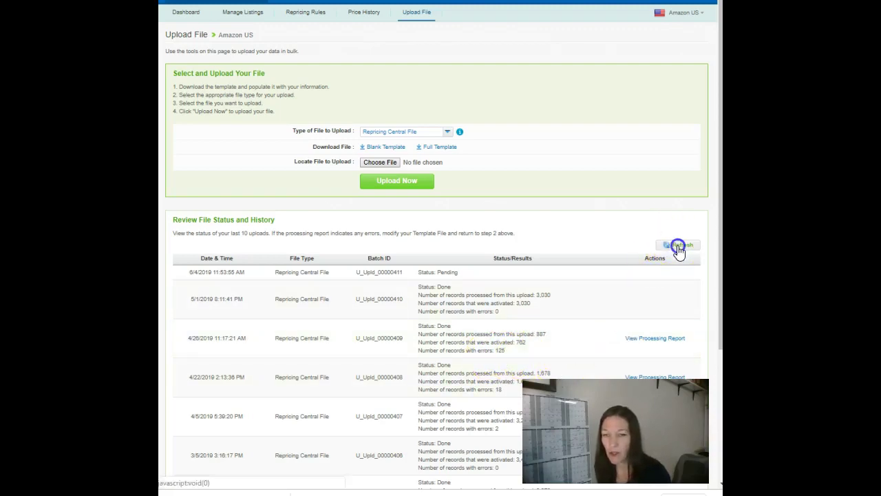